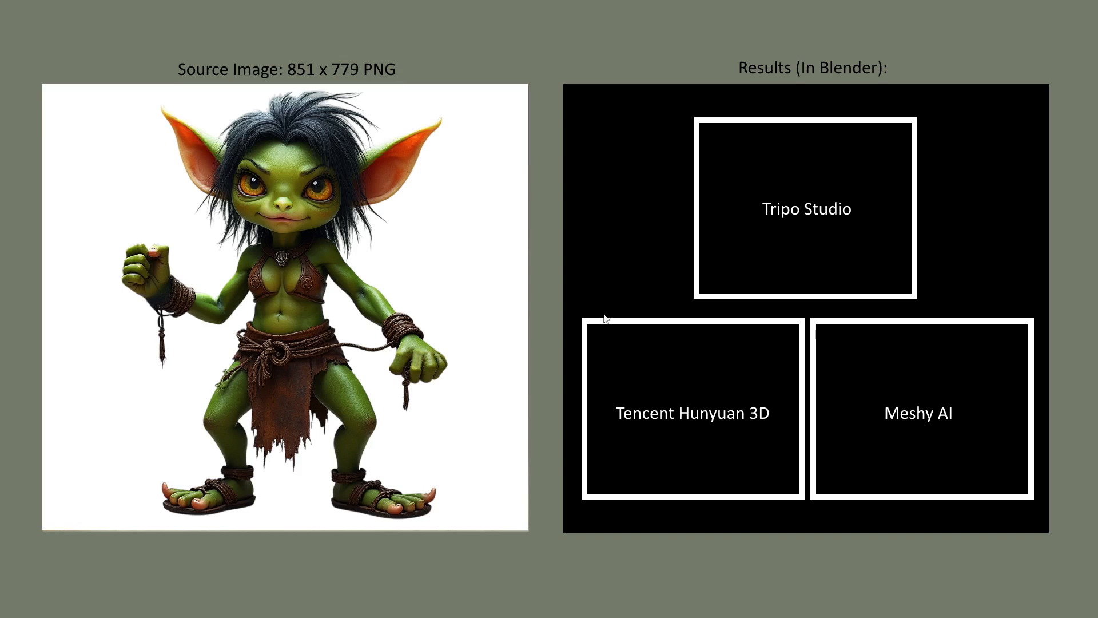
Step: Switch to Blender and examine the unselected dark-haired goblin in the lower row, comparing it with the selected copy from several angles
key("alt+Tab")
key("alt+Tab")
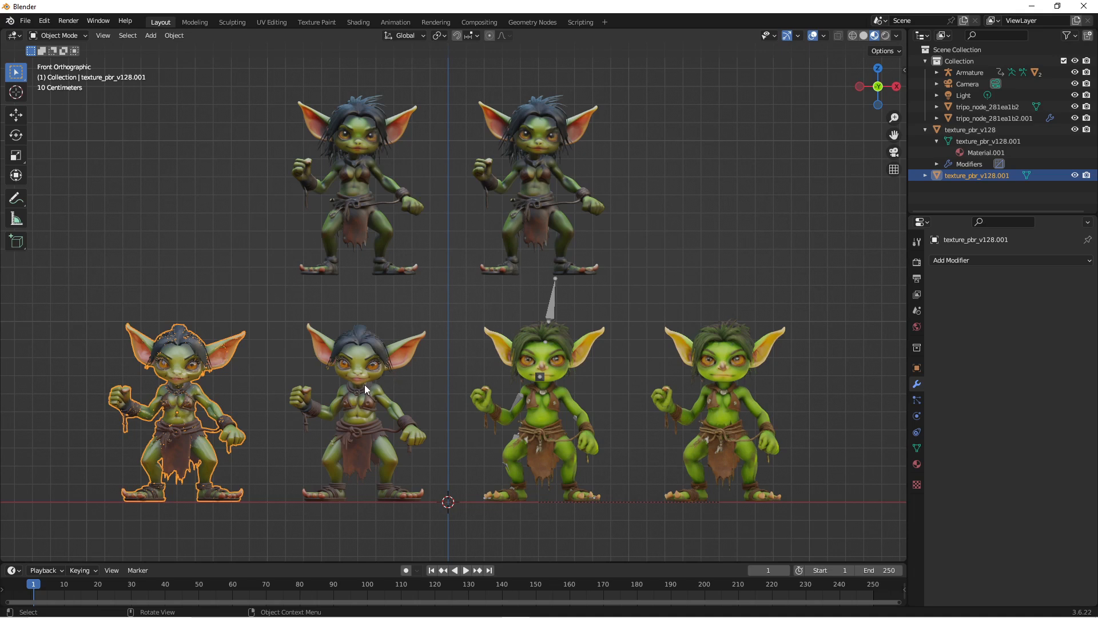
middle_click_drag(416, 400, 483, 261)
scroll(409, 394, "up", 5)
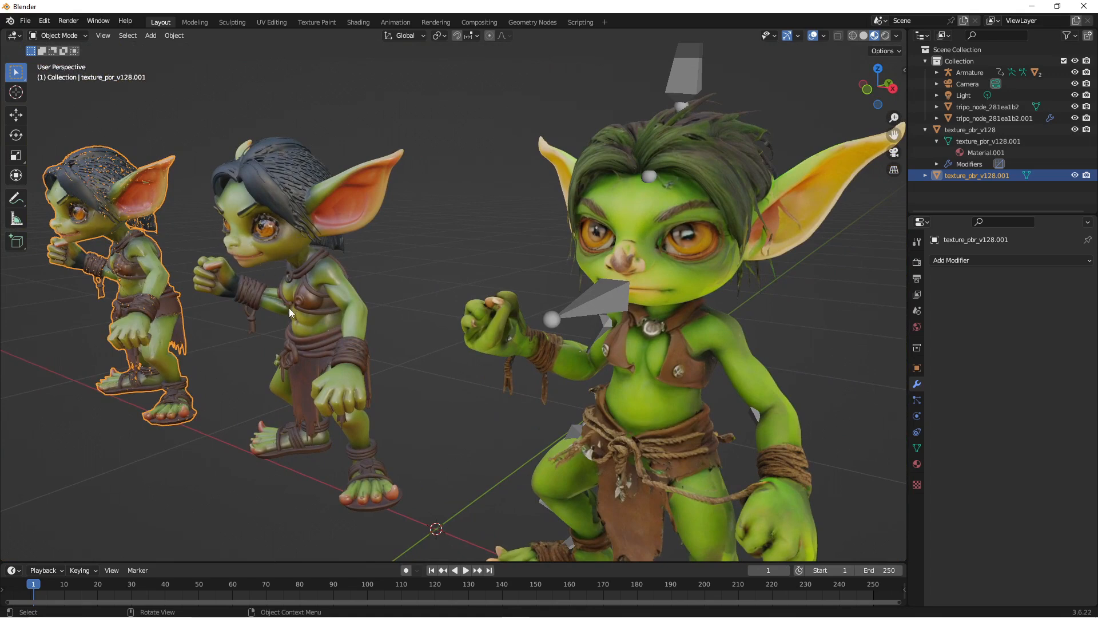
middle_click_drag(291, 310, 384, 392)
scroll(307, 414, "up", 2)
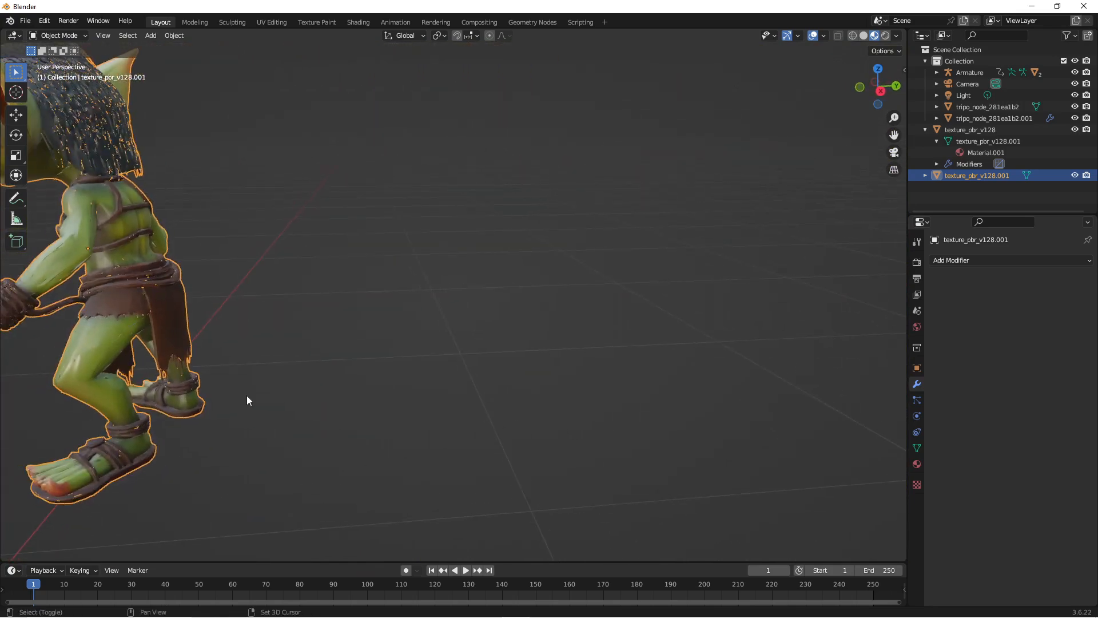
middle_click_drag(246, 396, 645, 259, "shift")
middle_click_drag(244, 413, 329, 409)
scroll(361, 424, "down", 3)
scroll(361, 424, "down", 5)
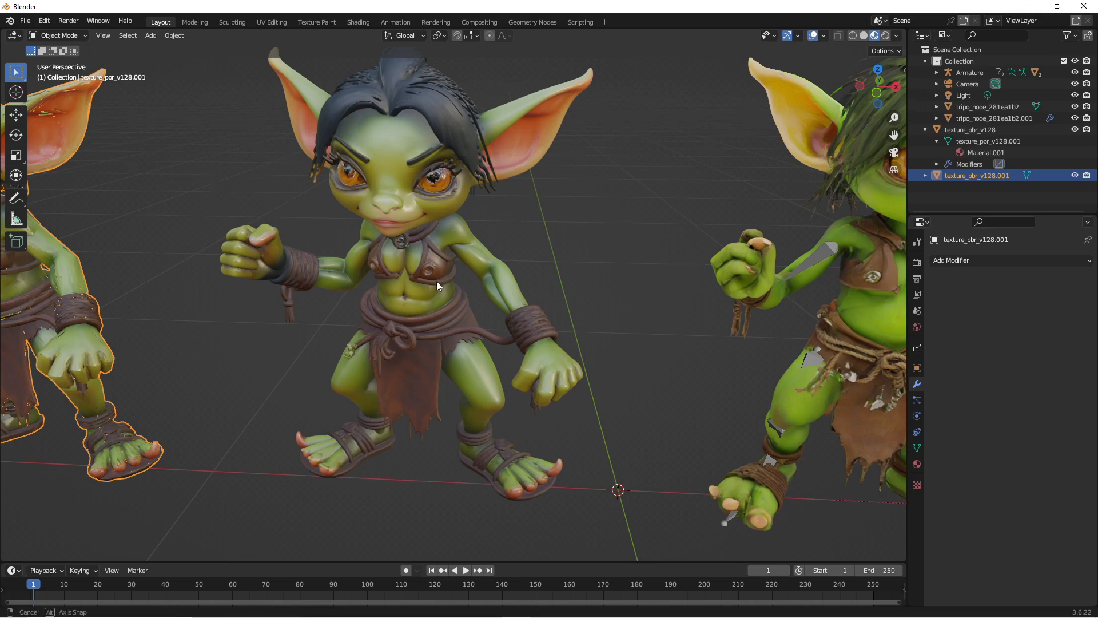
middle_click_drag(437, 280, 435, 281)
scroll(434, 281, "down", 3)
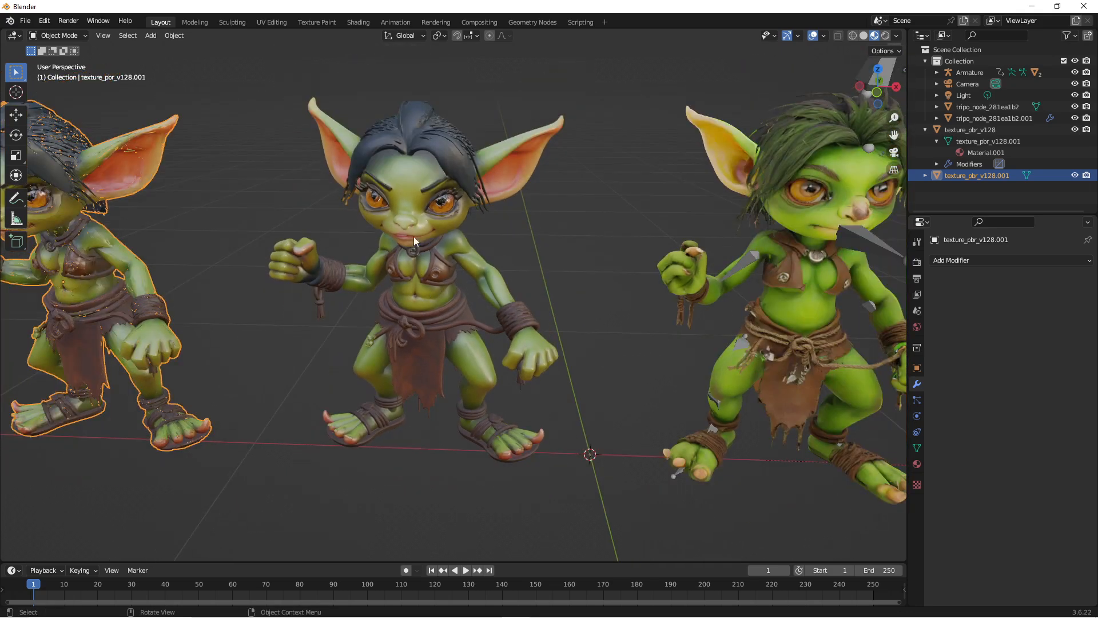
middle_click_drag(407, 224, 441, 266)
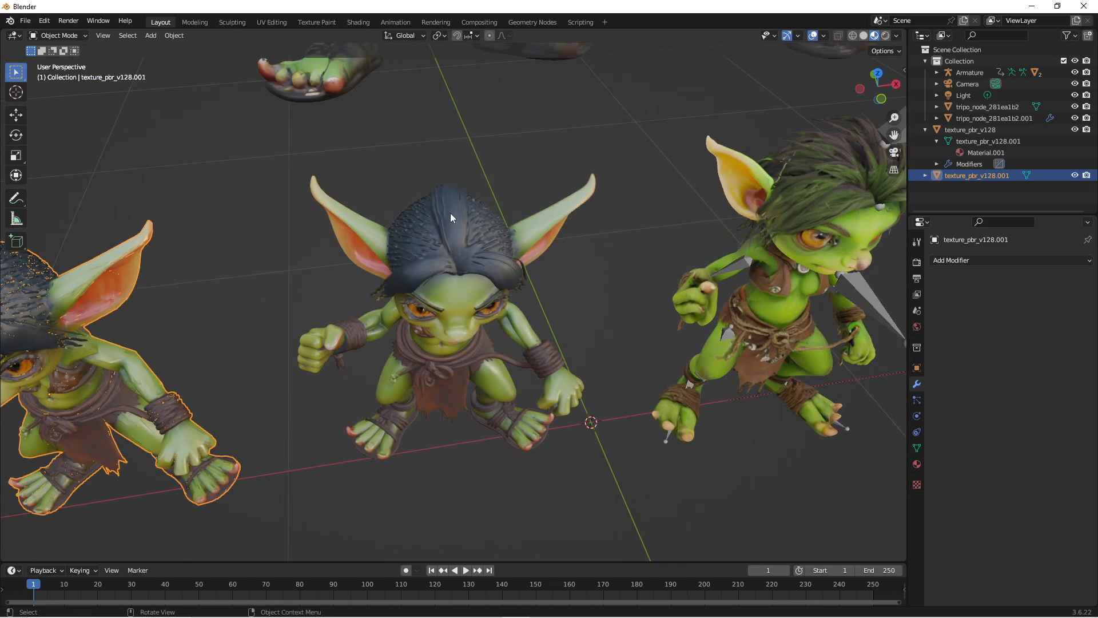
middle_click_drag(454, 269, 443, 211)
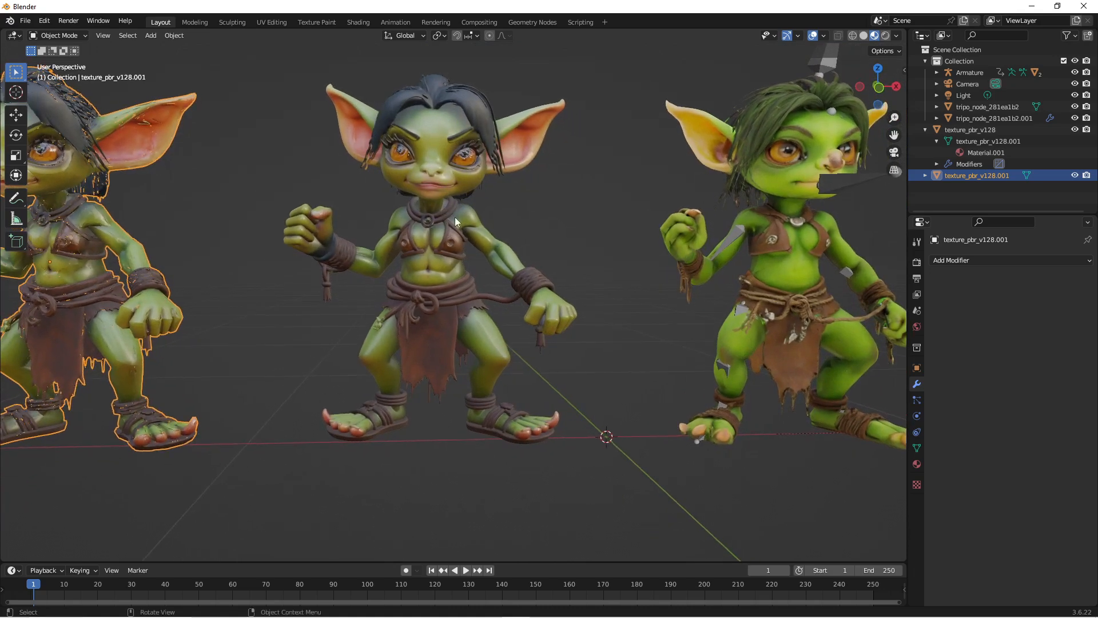
scroll(452, 267, "down", 2)
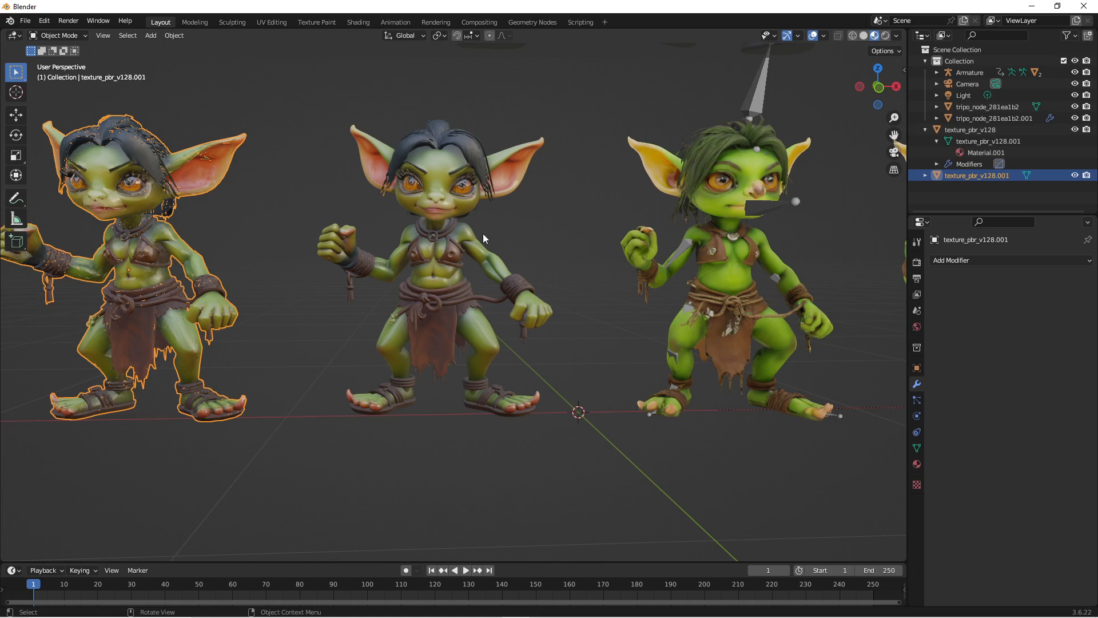
Step: Inspect the selected dark-haired goblin's face, torso and surface detail up close, comparing it with the neighbouring copy
middle_click_drag(296, 356, 486, 371)
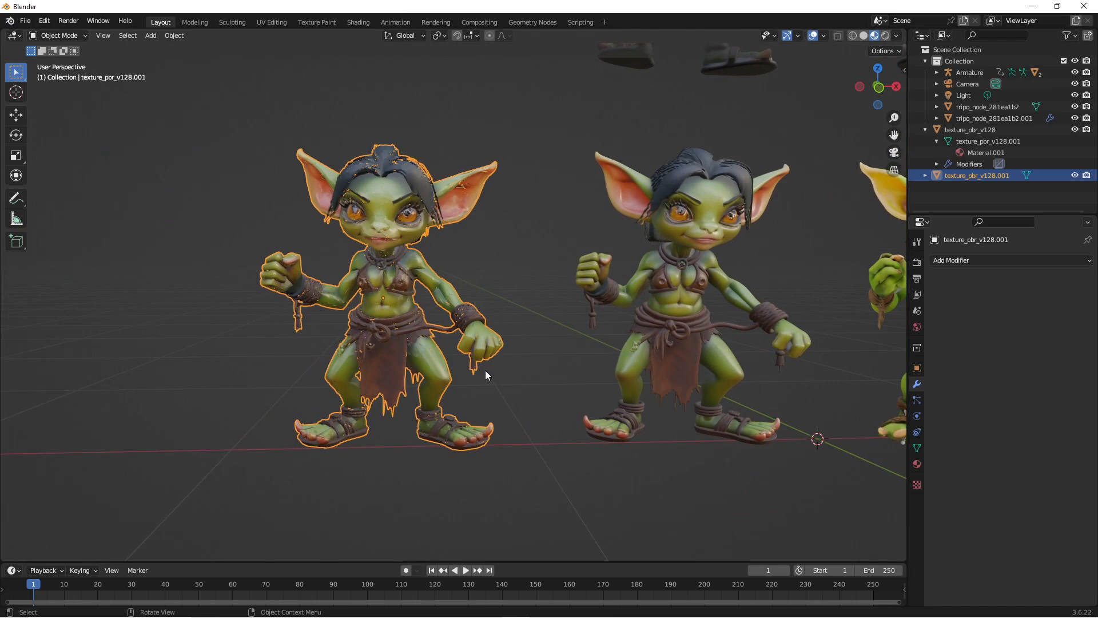
scroll(360, 198, "up", 3)
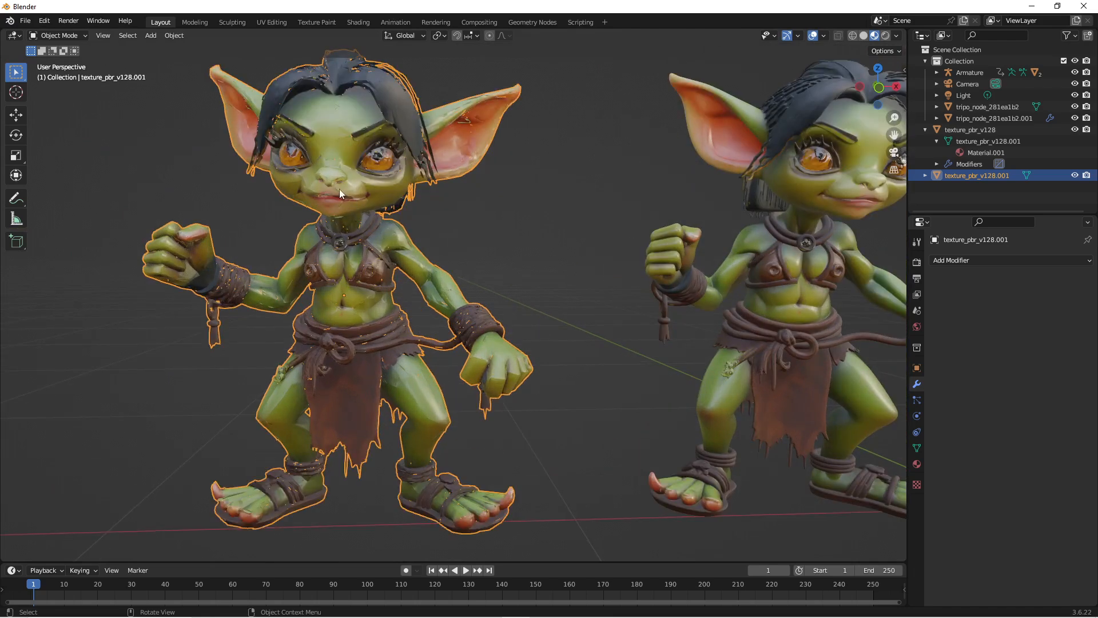
middle_click_drag(339, 188, 299, 227)
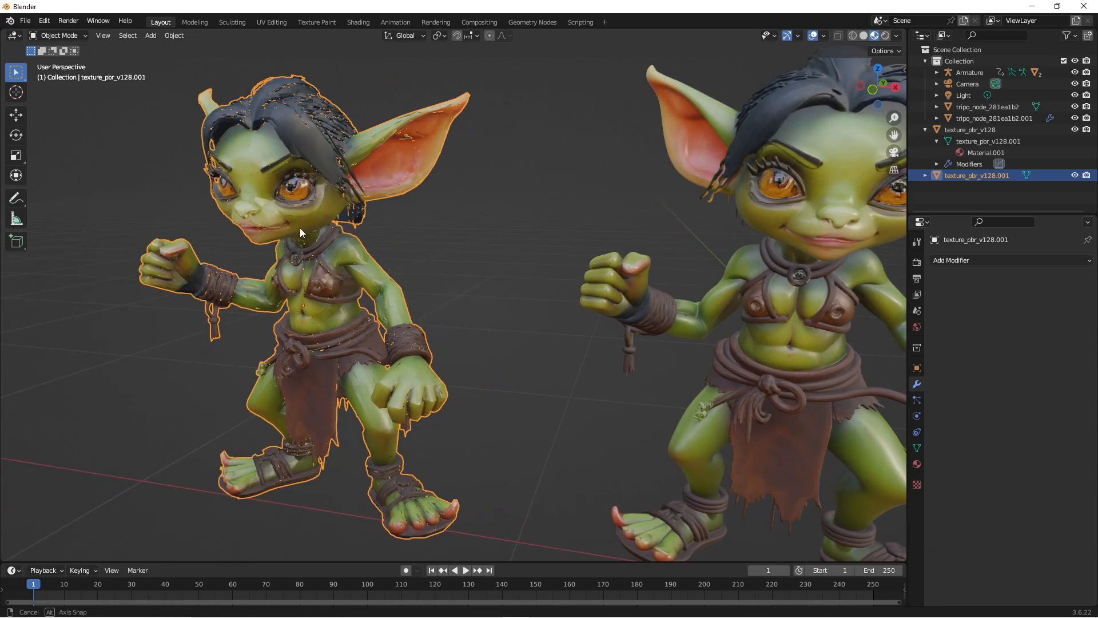
middle_click_drag(284, 153, 329, 195)
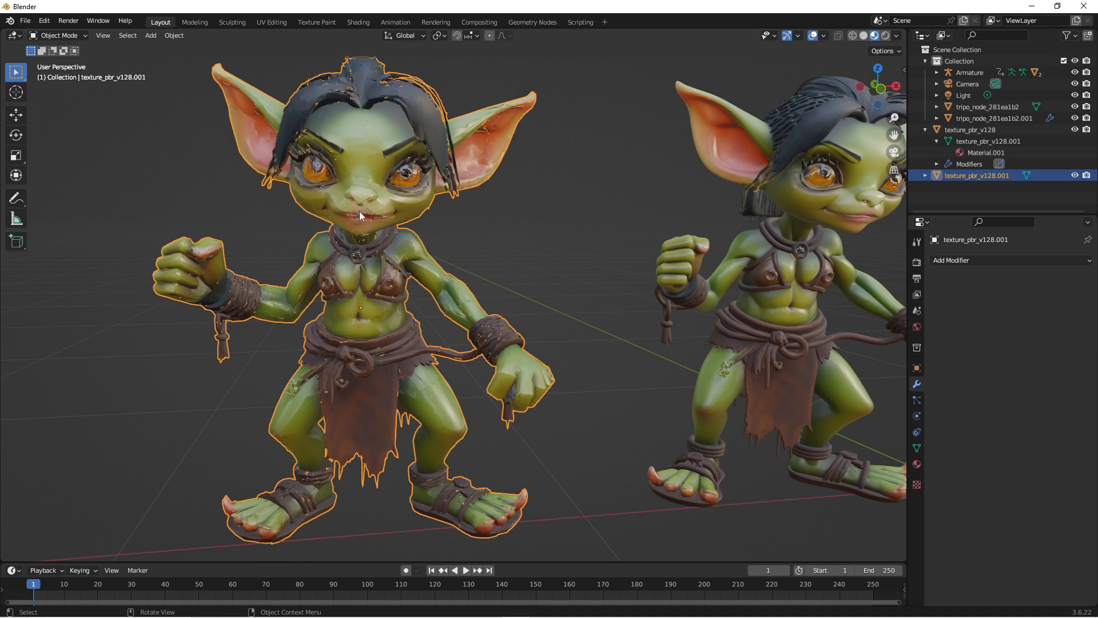
middle_click_drag(359, 211, 353, 221)
scroll(353, 221, "down", 3)
middle_click_drag(382, 254, 321, 258)
scroll(318, 260, "up", 6)
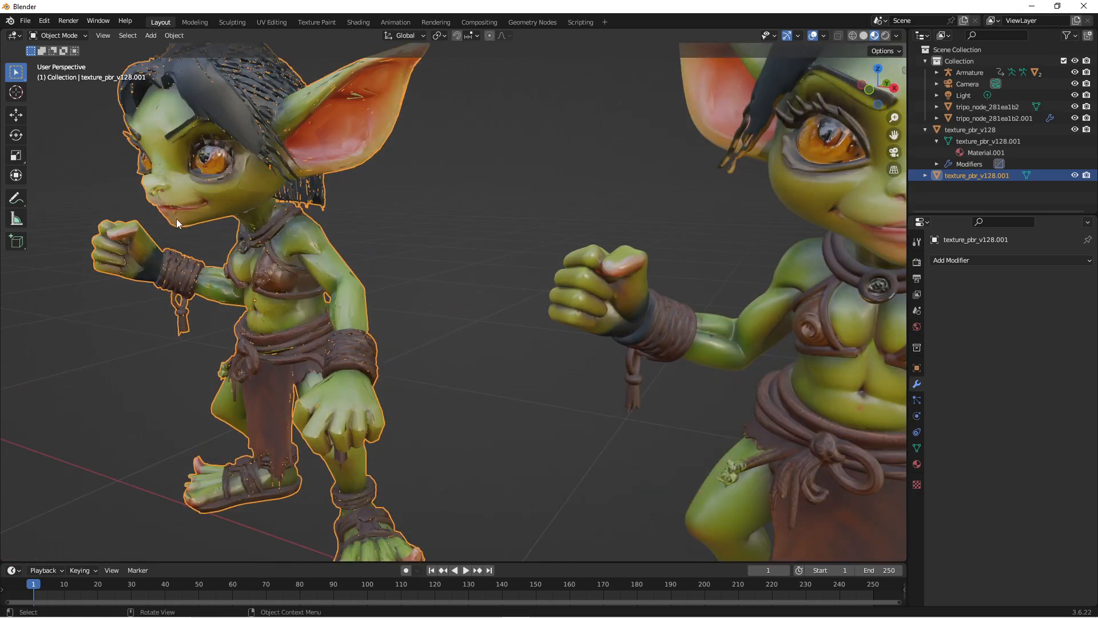
middle_click_drag(188, 292, 250, 288)
scroll(356, 332, "up", 3)
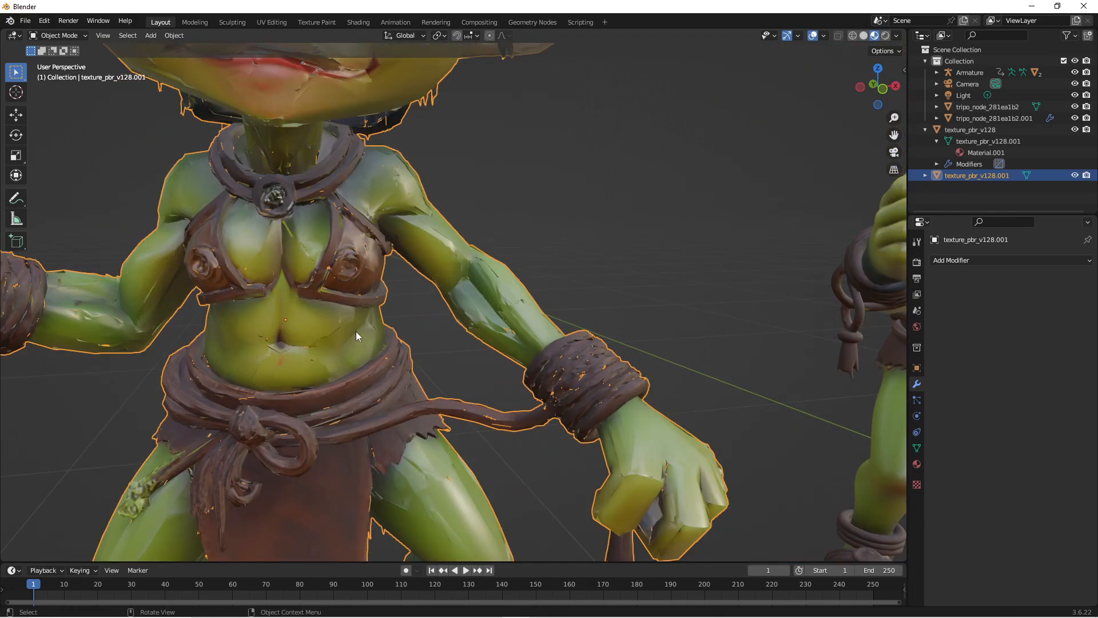
middle_click_drag(333, 303, 320, 309)
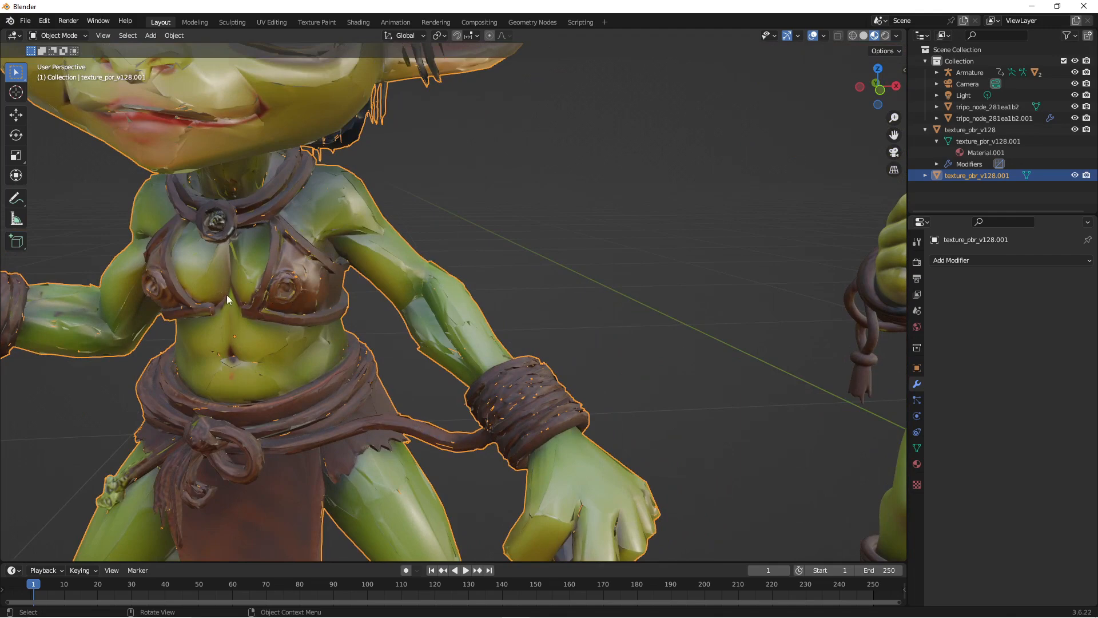
scroll(258, 274, "down", 6)
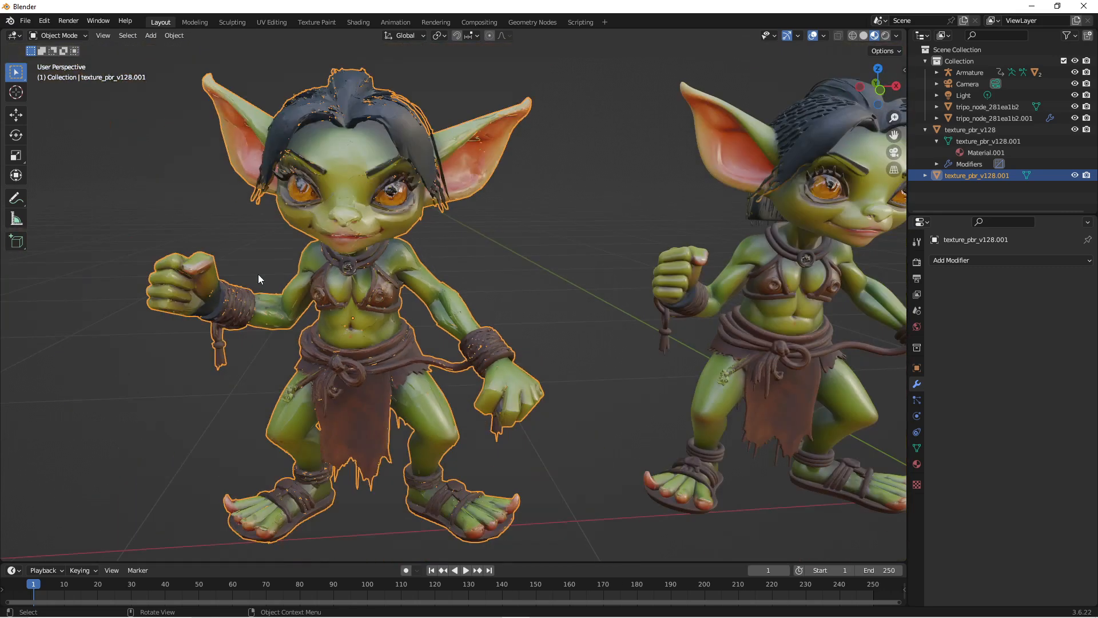
scroll(356, 338, "down", 3)
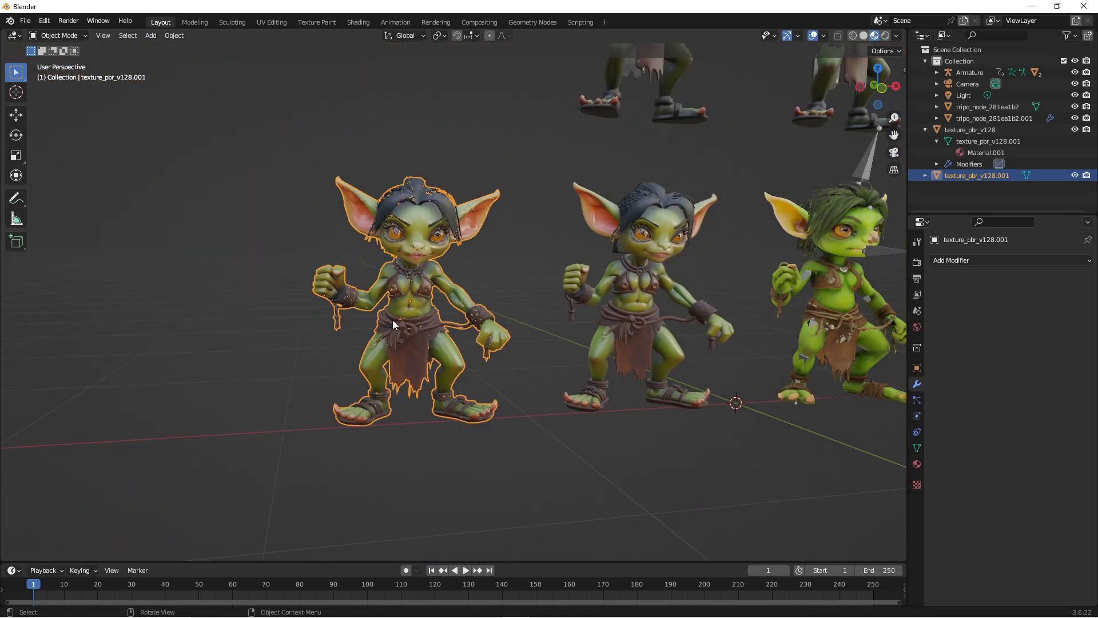
middle_click_drag(398, 328, 314, 337, "shift")
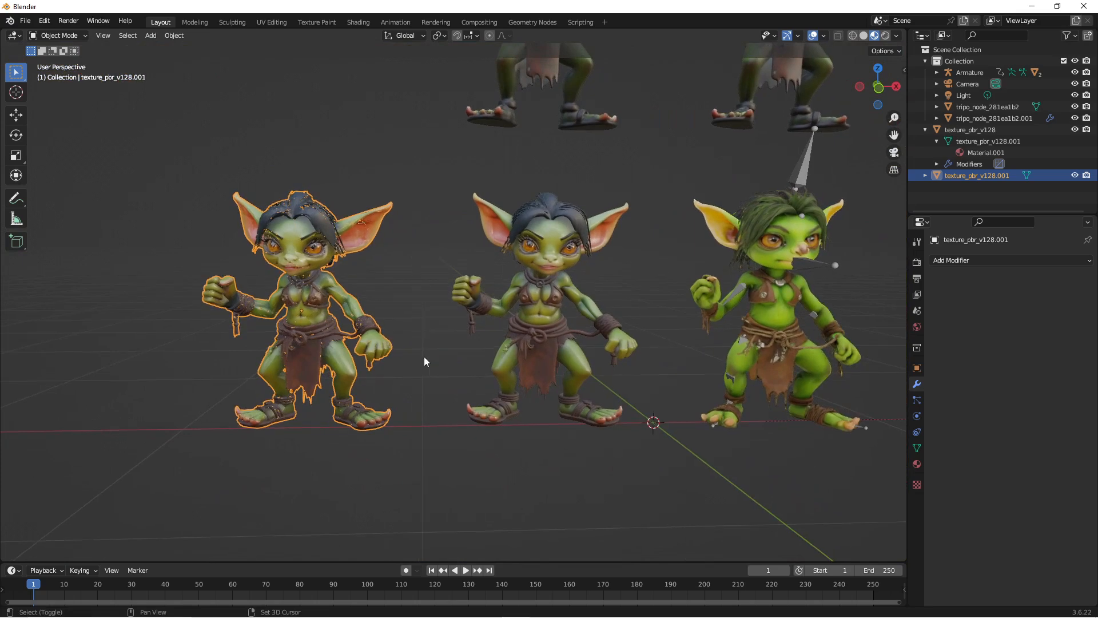
Step: Examine the bright green goblin with the armature, checking its arms, clothing and rope belt up close
middle_click_drag(423, 357, 68, 382, "shift")
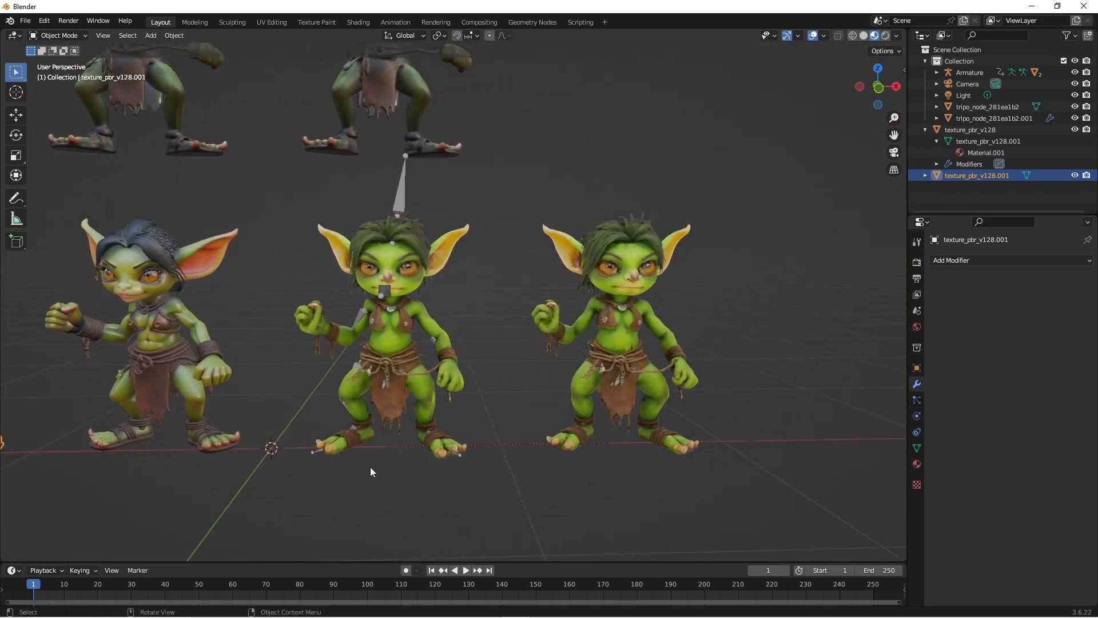
scroll(363, 464, "up", 2)
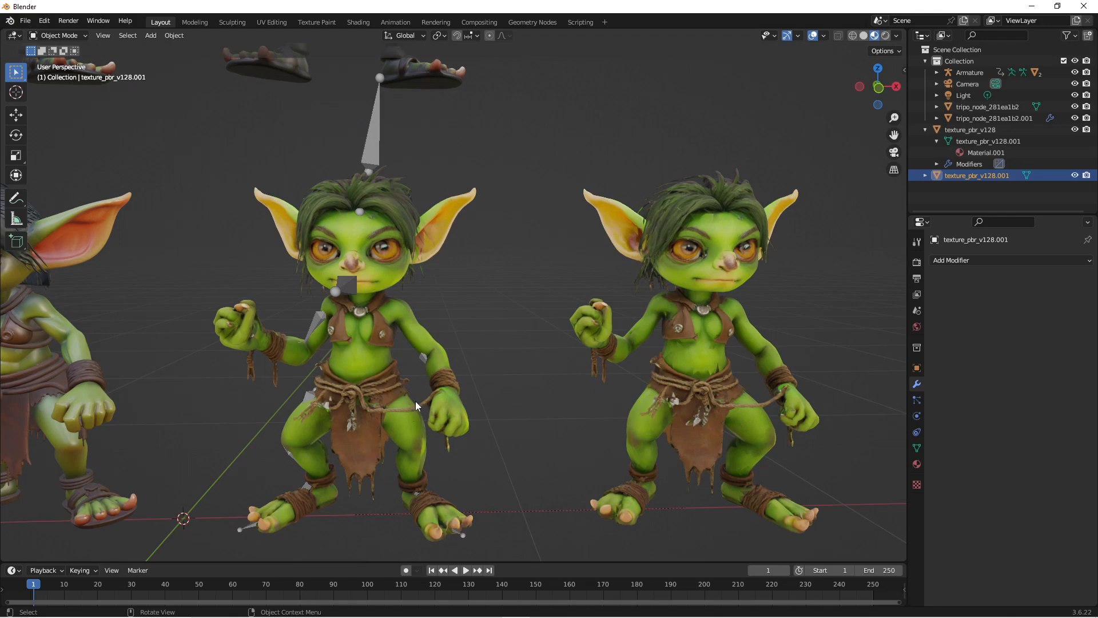
middle_click_drag(419, 332, 423, 371)
scroll(361, 342, "up", 3)
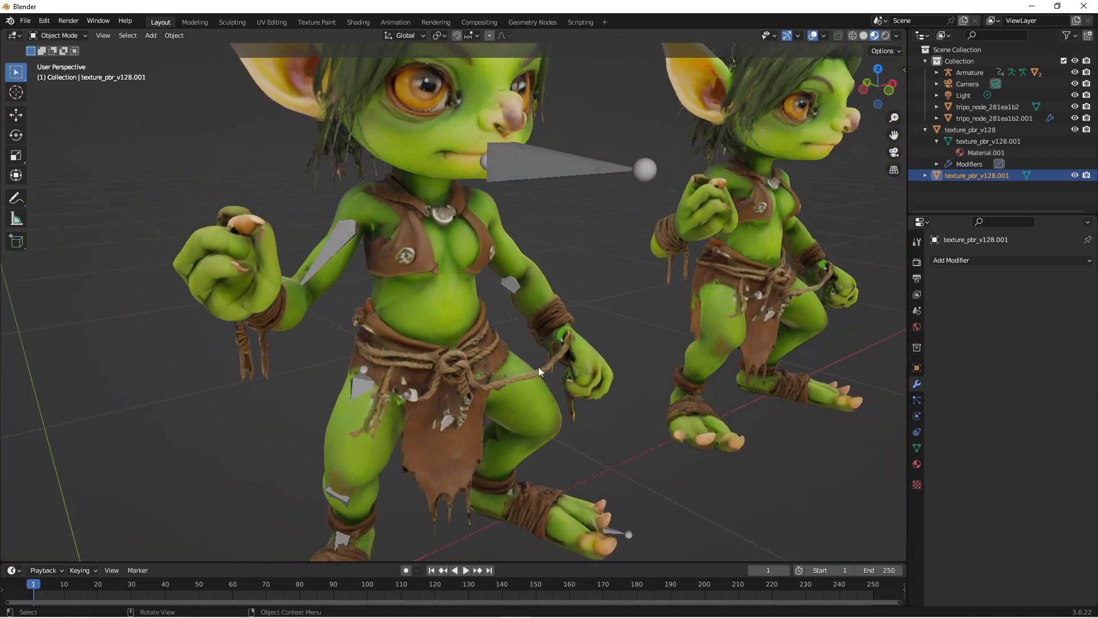
middle_click_drag(538, 371, 433, 358)
scroll(433, 355, "down", 1)
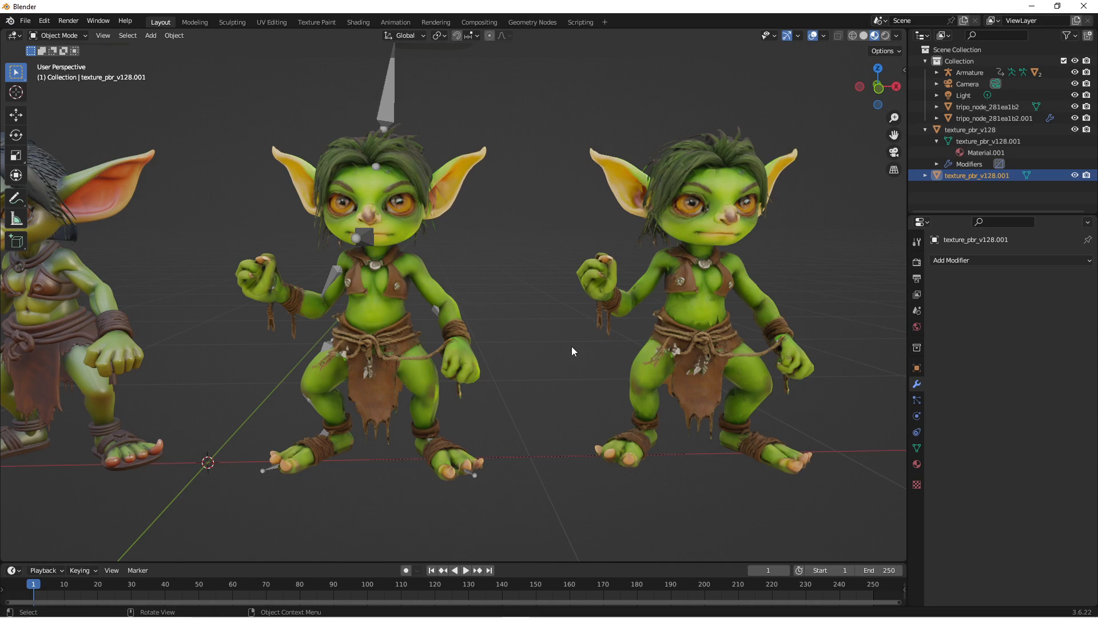
Step: Inspect the bright green goblin without an armature from the front and side, checking its face and clothing
middle_click_drag(576, 346, 353, 371)
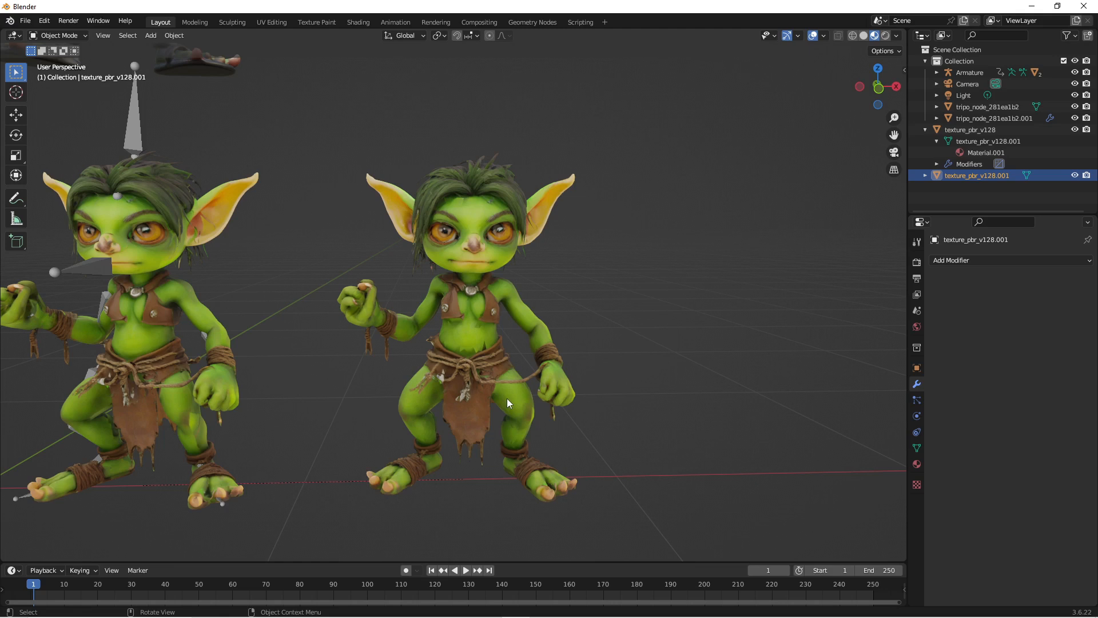
scroll(519, 295, "down", 1)
scroll(545, 304, "down", 1)
scroll(543, 304, "up", 4)
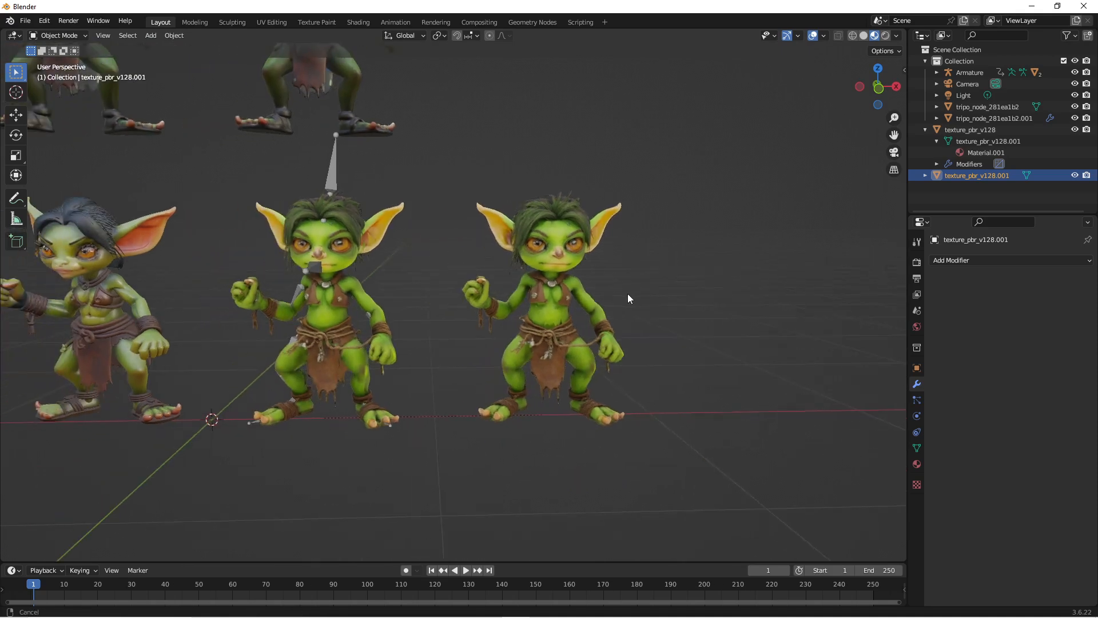
middle_click_drag(552, 318, 599, 340)
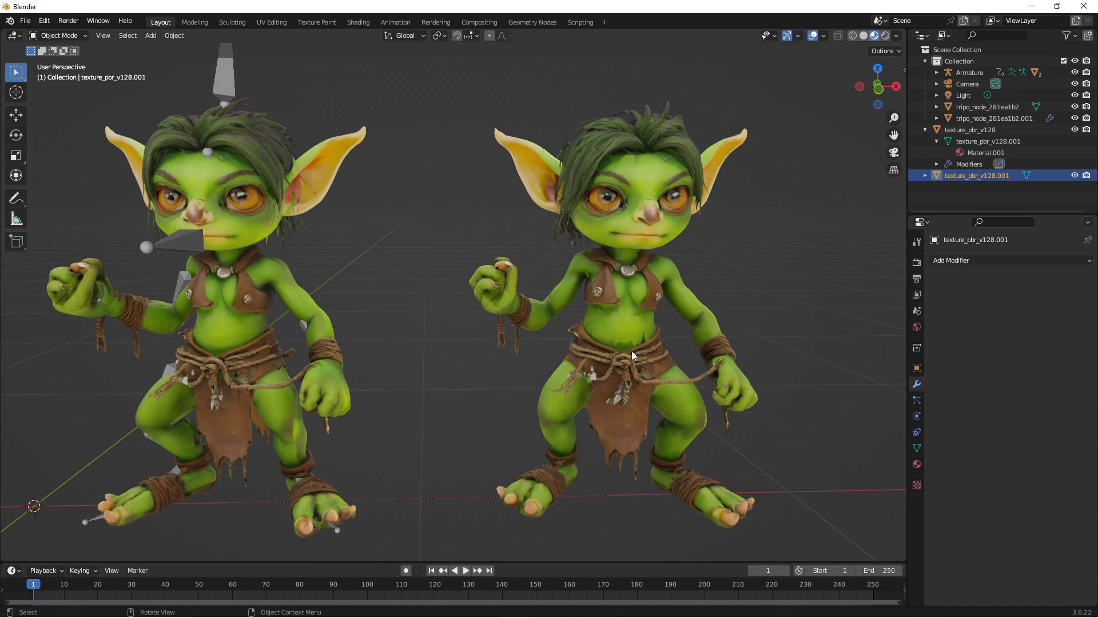
middle_click_drag(631, 352, 557, 360)
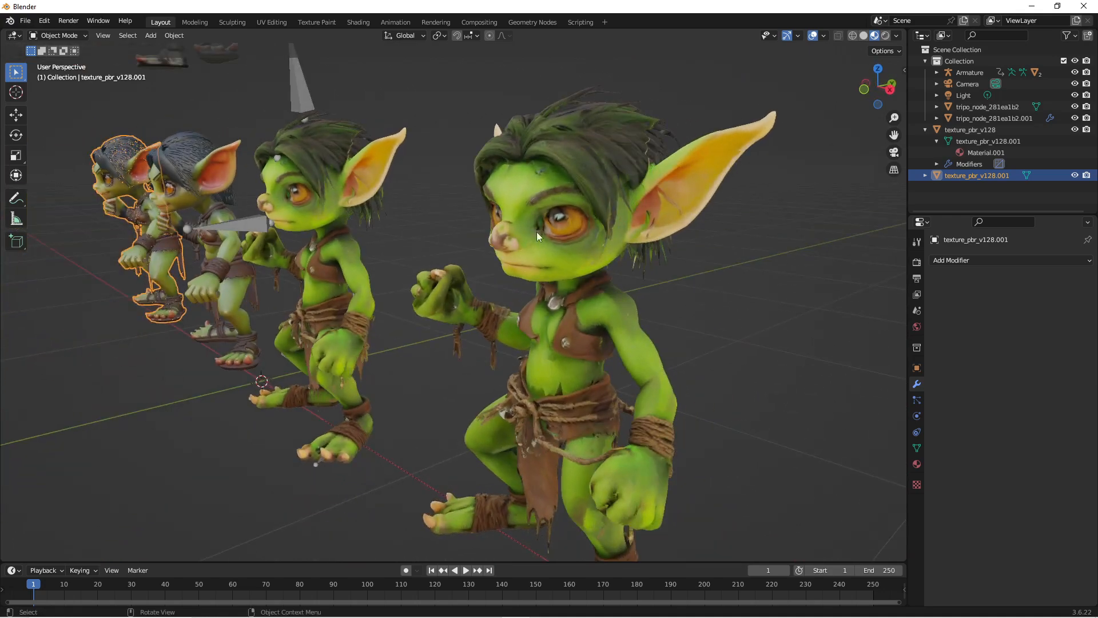
middle_click_drag(530, 200, 609, 191)
scroll(609, 191, "down", 1)
middle_click_drag(586, 265, 675, 278)
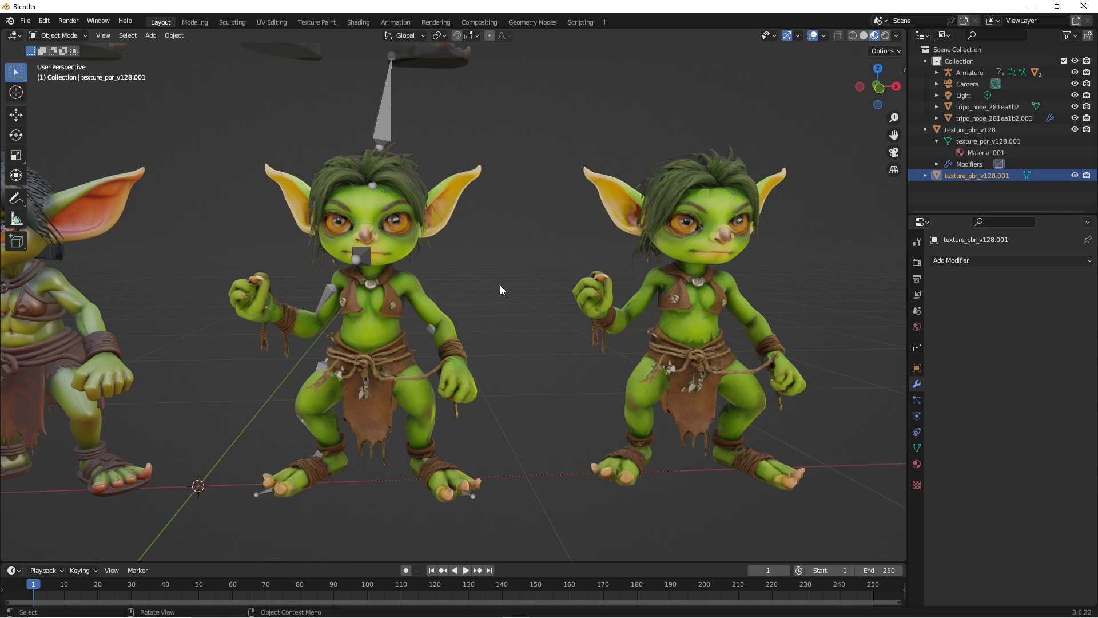
Step: Compare the armature-equipped green goblin with its neighbours in the lower row, examining its face and profile from several angles
scroll(500, 285, "down", 3)
middle_click_drag(497, 293, 610, 305, "shift")
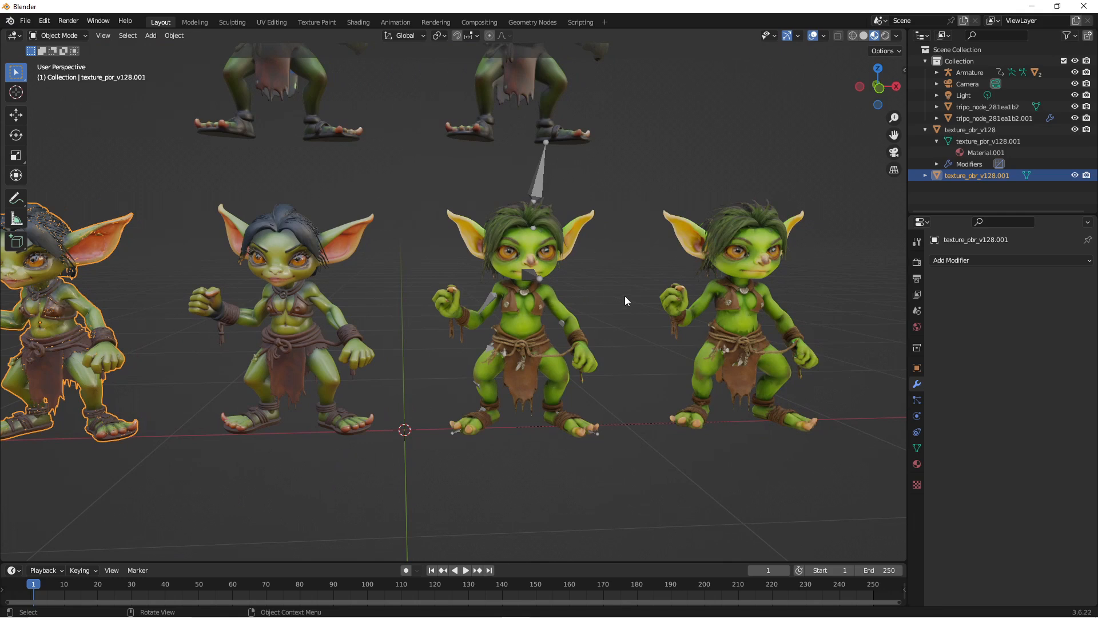
middle_click_drag(625, 296, 502, 299)
scroll(514, 315, "up", 5)
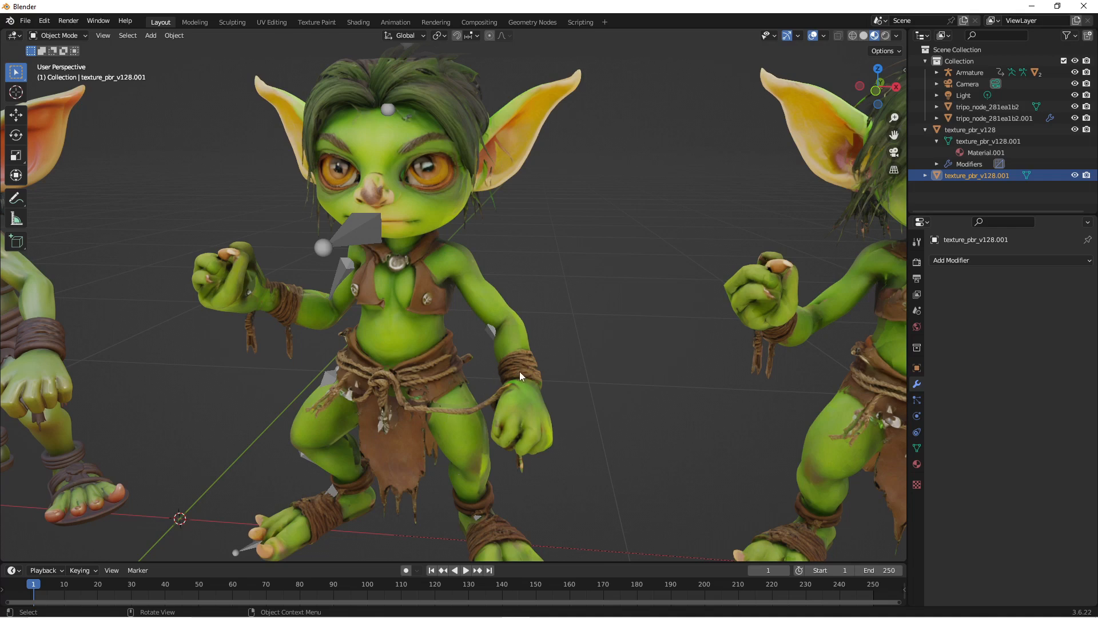
scroll(523, 351, "down", 6)
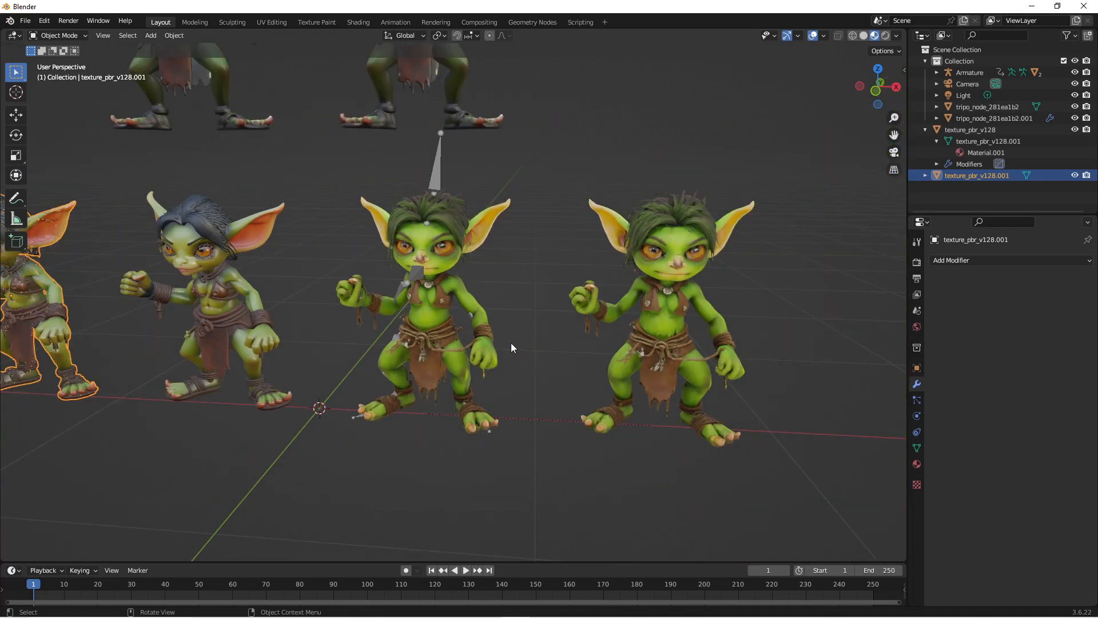
scroll(507, 309, "up", 2)
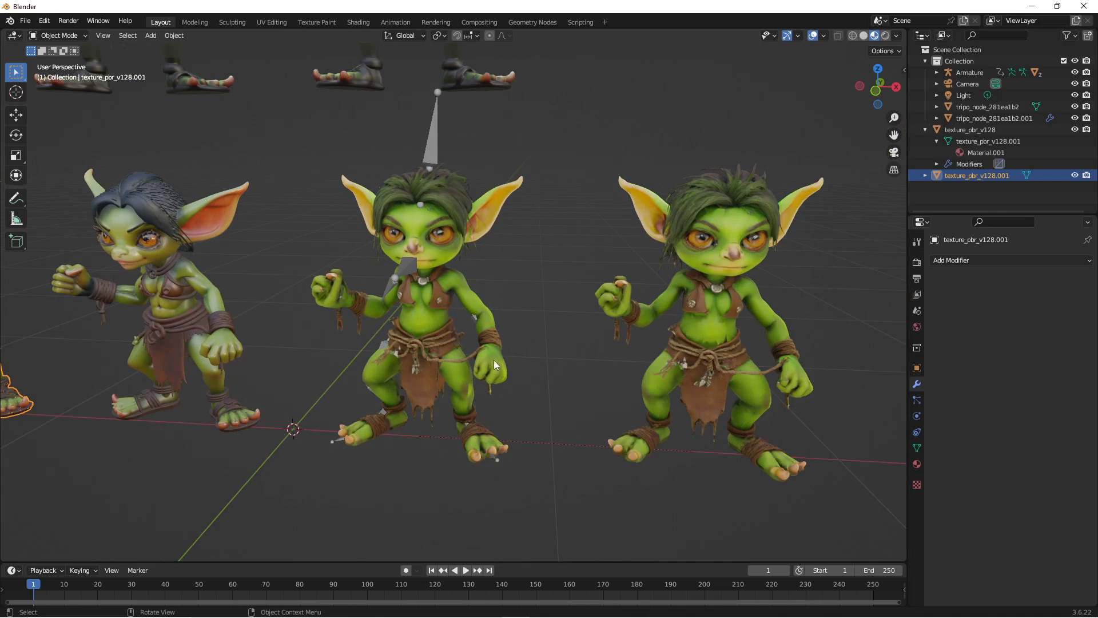
scroll(432, 291, "up", 1)
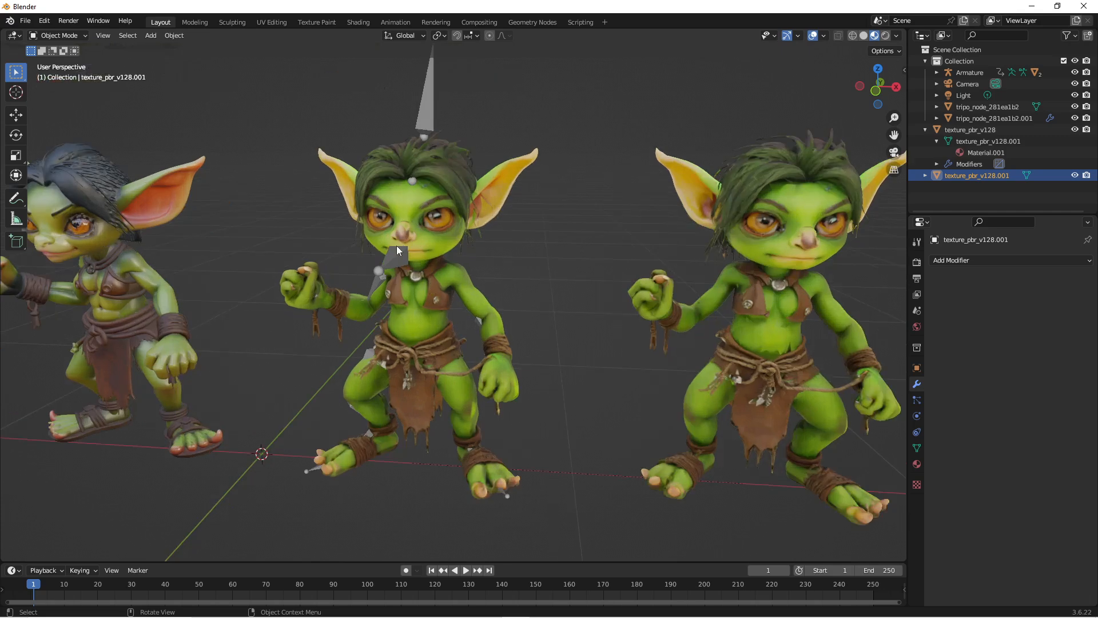
scroll(401, 240, "up", 2)
middle_click_drag(395, 191, 315, 197)
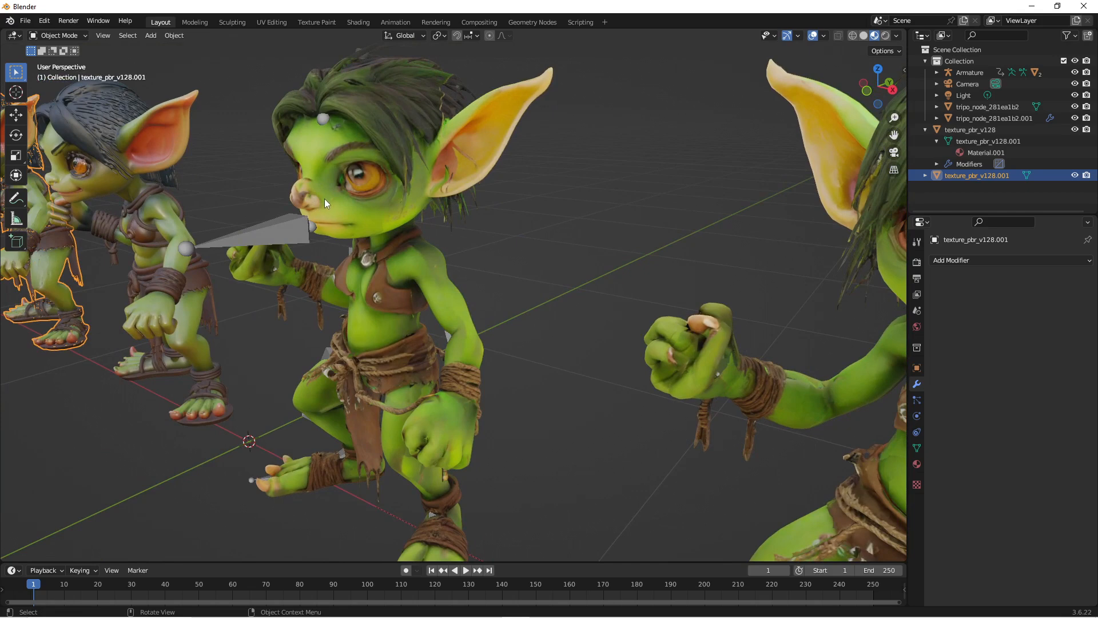
scroll(325, 199, "down", 2)
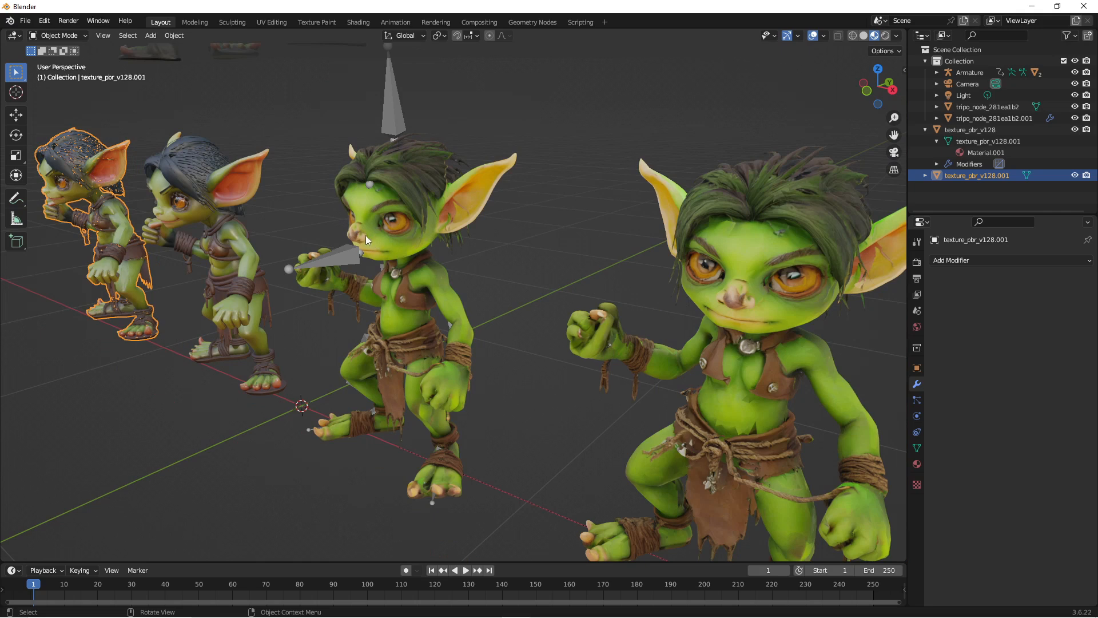
middle_click_drag(372, 243, 377, 207)
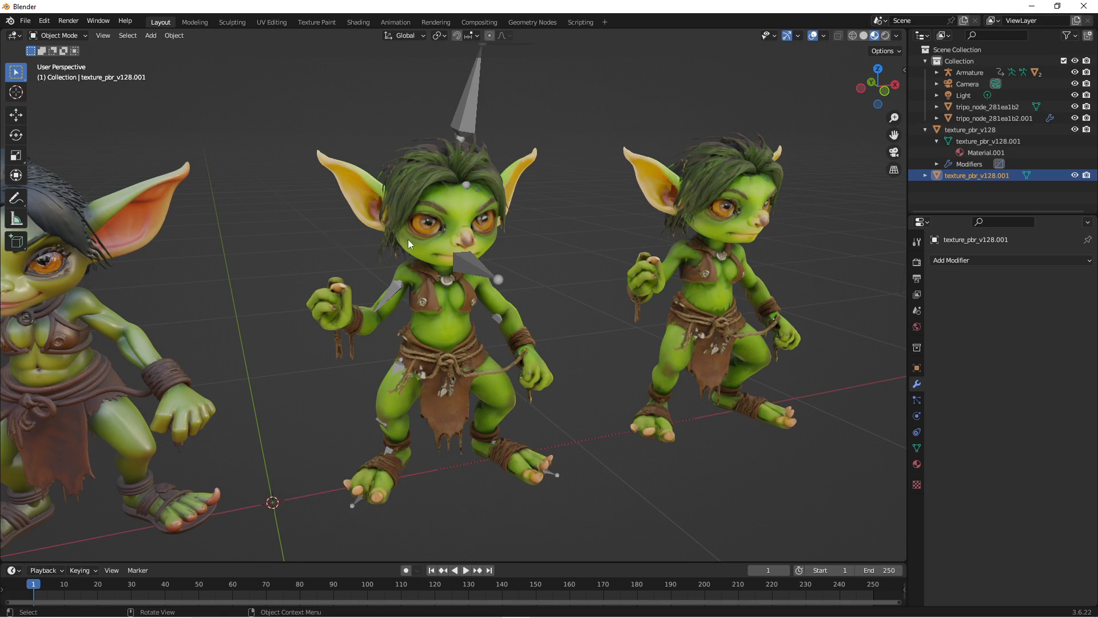
Step: Compare the dark-haired goblin and the two bright green goblins in the lower row side by side from the front
middle_click_drag(408, 240, 384, 230)
scroll(375, 239, "down", 3)
scroll(413, 251, "up", 2)
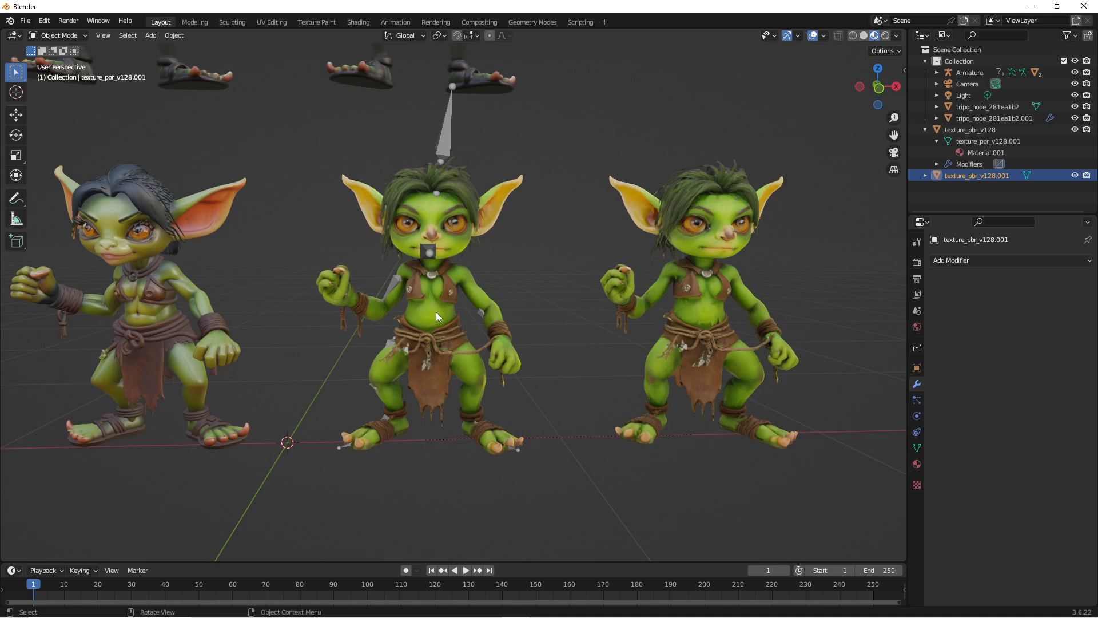
scroll(437, 314, "down", 4)
scroll(437, 313, "up", 2)
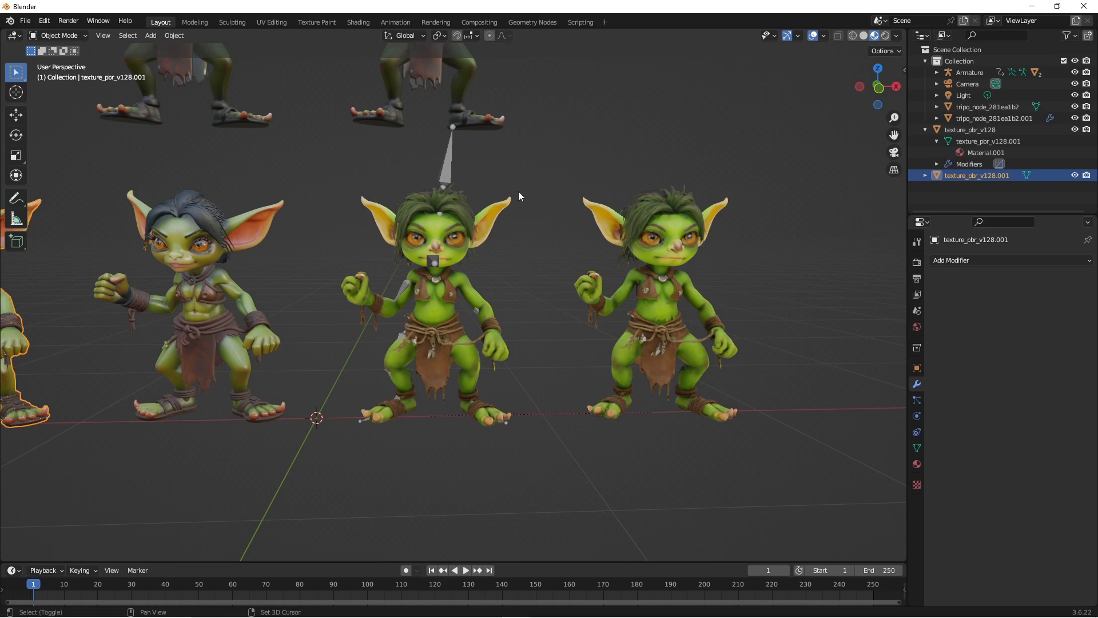
Step: View the two black-haired goblins in the upper row together, comparing their faces, clothing and poses
middle_click_drag(519, 192, 611, 438, "shift")
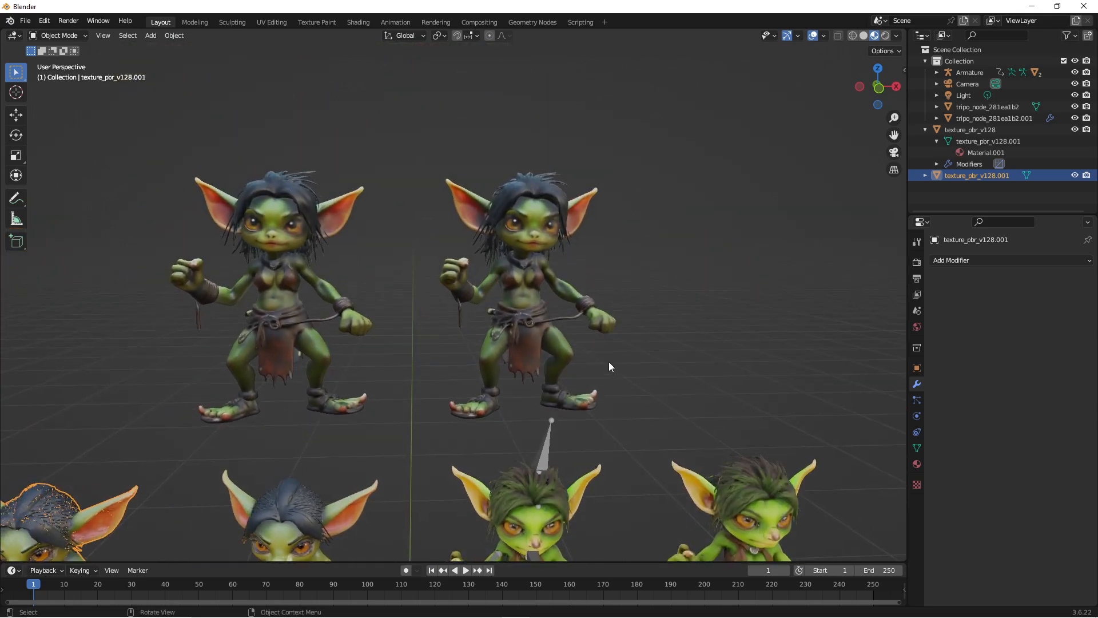
scroll(608, 363, "up", 2)
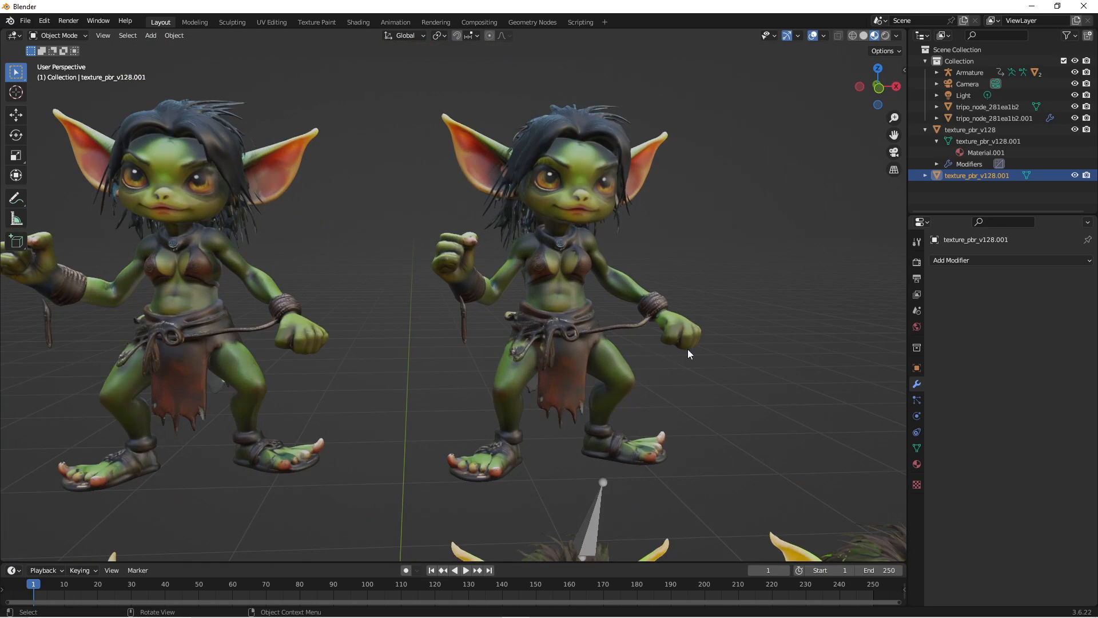
middle_click_drag(688, 355, 754, 354, "shift")
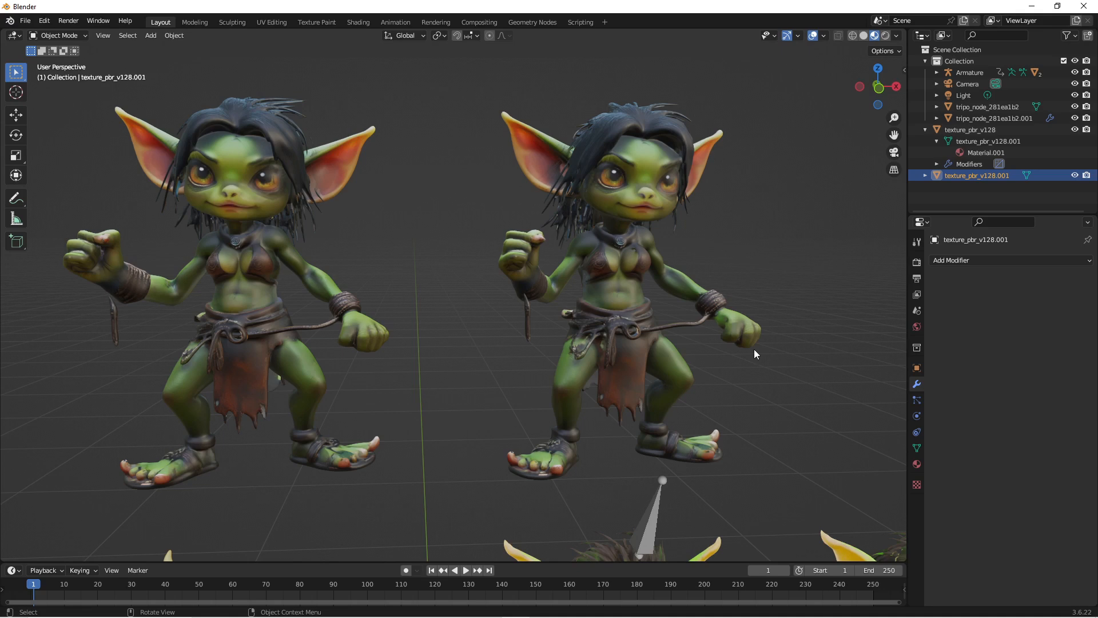
scroll(652, 248, "down", 3)
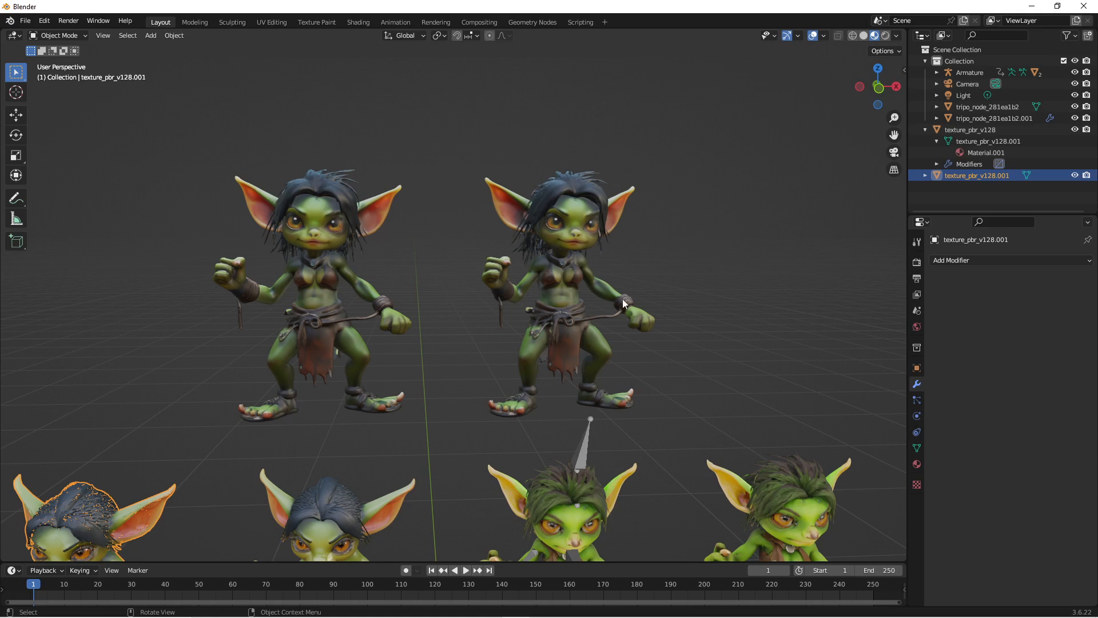
Step: Inspect the second upper-row goblin from the back, side and front, examining its hair, ears and clothing
scroll(644, 283, "up", 5)
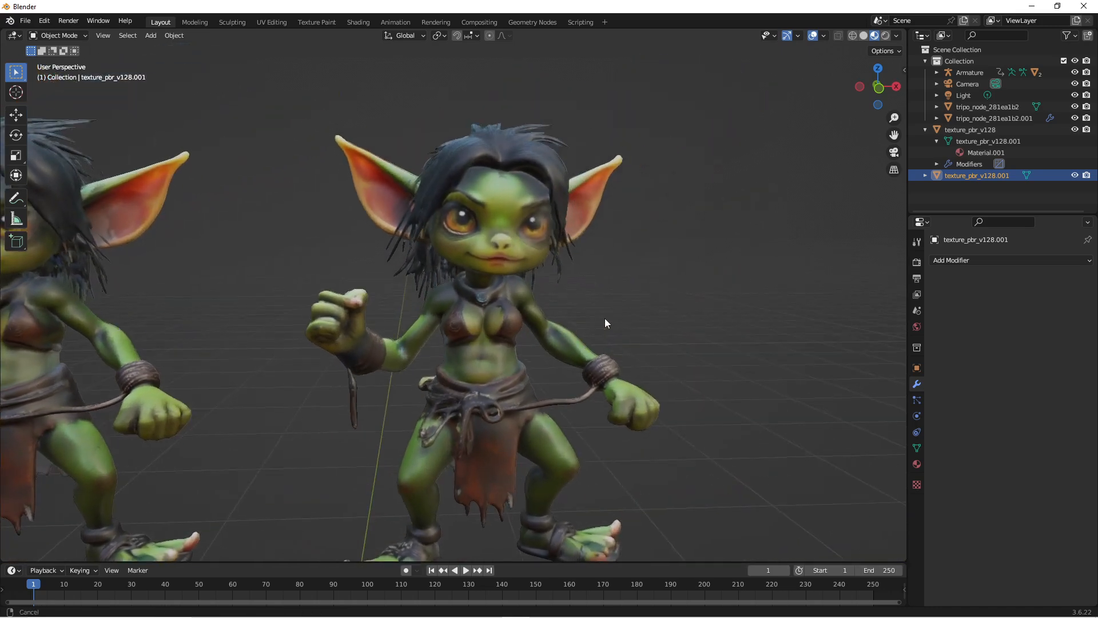
middle_click_drag(664, 320, 437, 312)
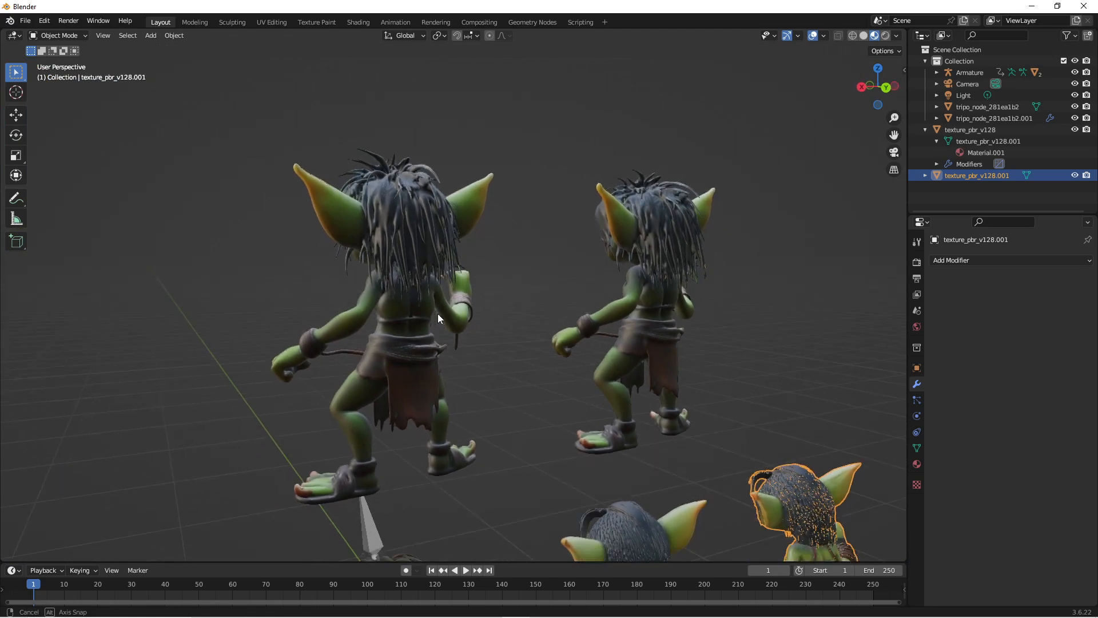
scroll(418, 359, "up", 2)
middle_click_drag(419, 358, 365, 253)
middle_click_drag(386, 210, 506, 274)
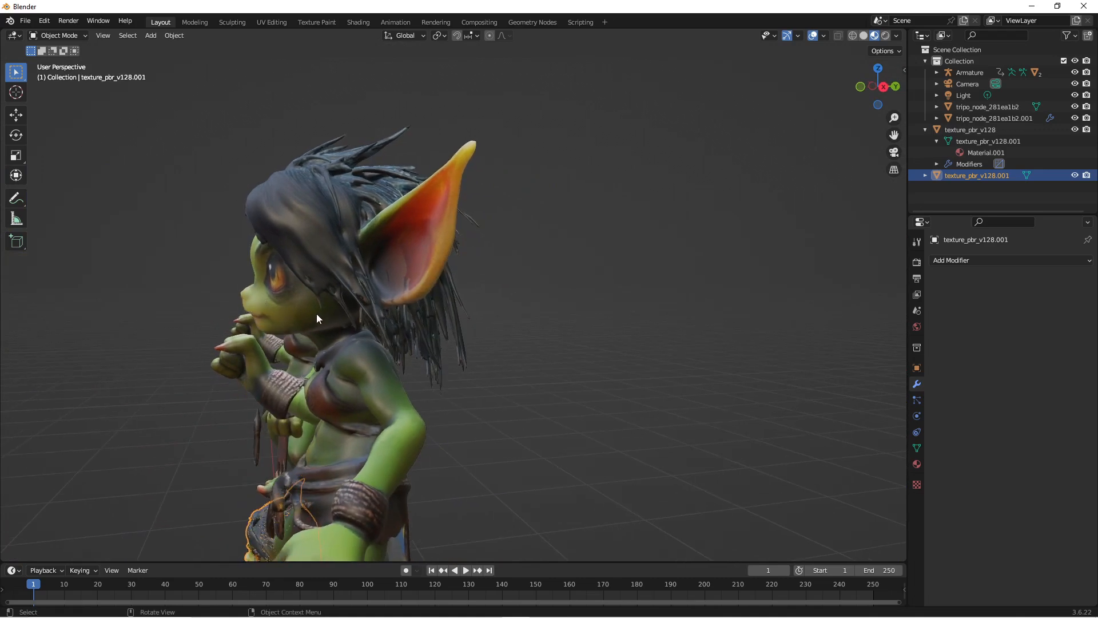
middle_click_drag(316, 314, 513, 377)
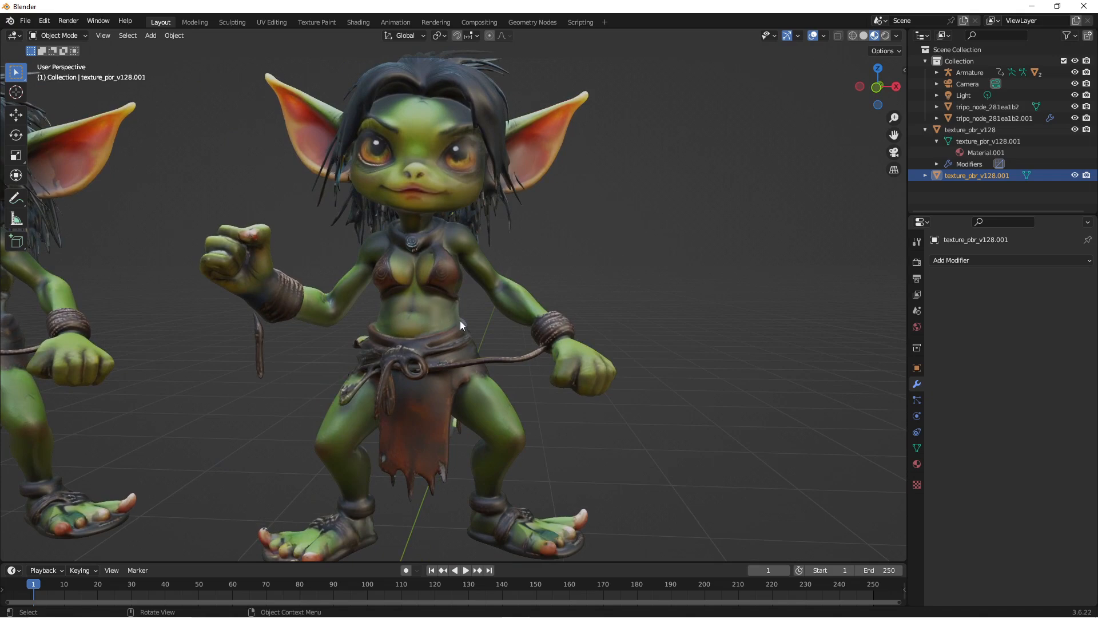
scroll(457, 321, "down", 5)
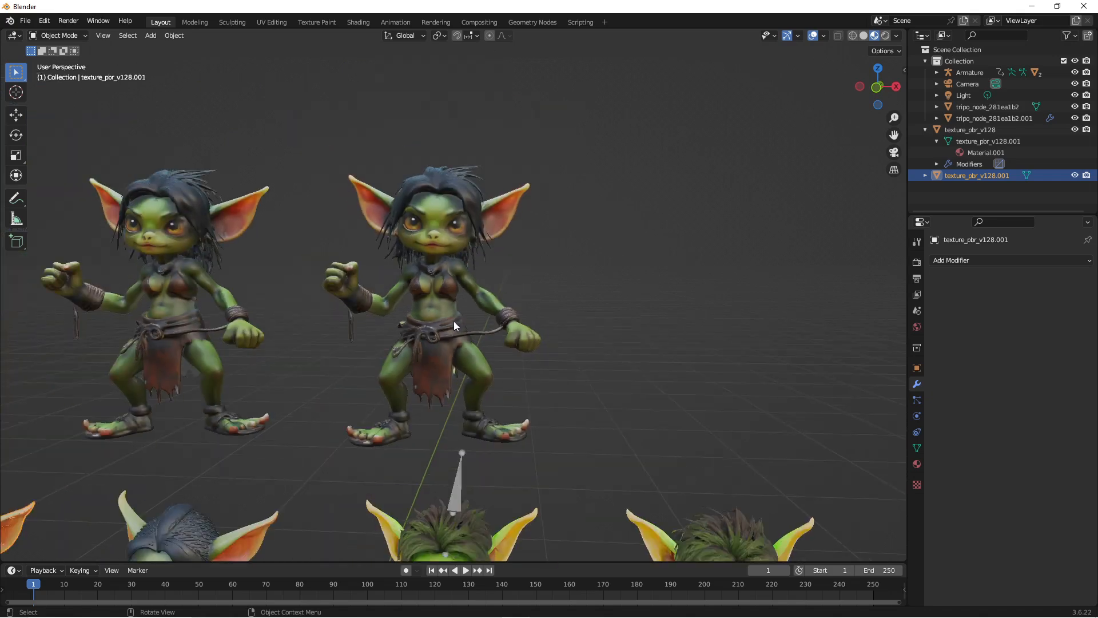
scroll(421, 361, "up", 2)
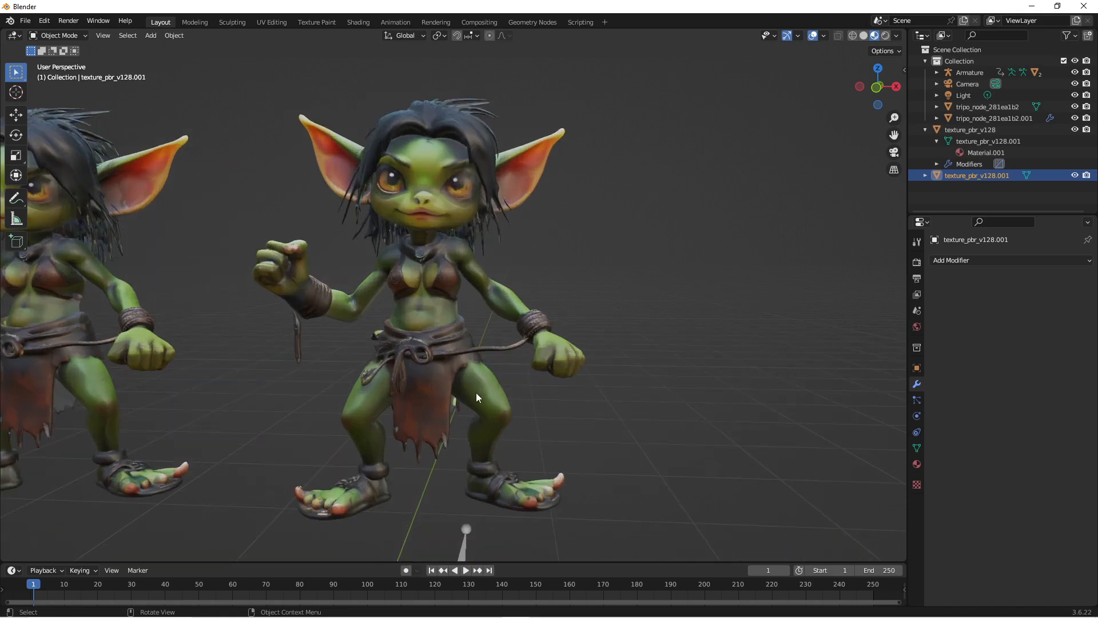
Step: Compare the rope belt, wrist wraps and hands of the second upper-row goblin with those of the lower-row goblins up close
middle_click_drag(454, 363, 462, 371)
scroll(429, 394, "up", 2)
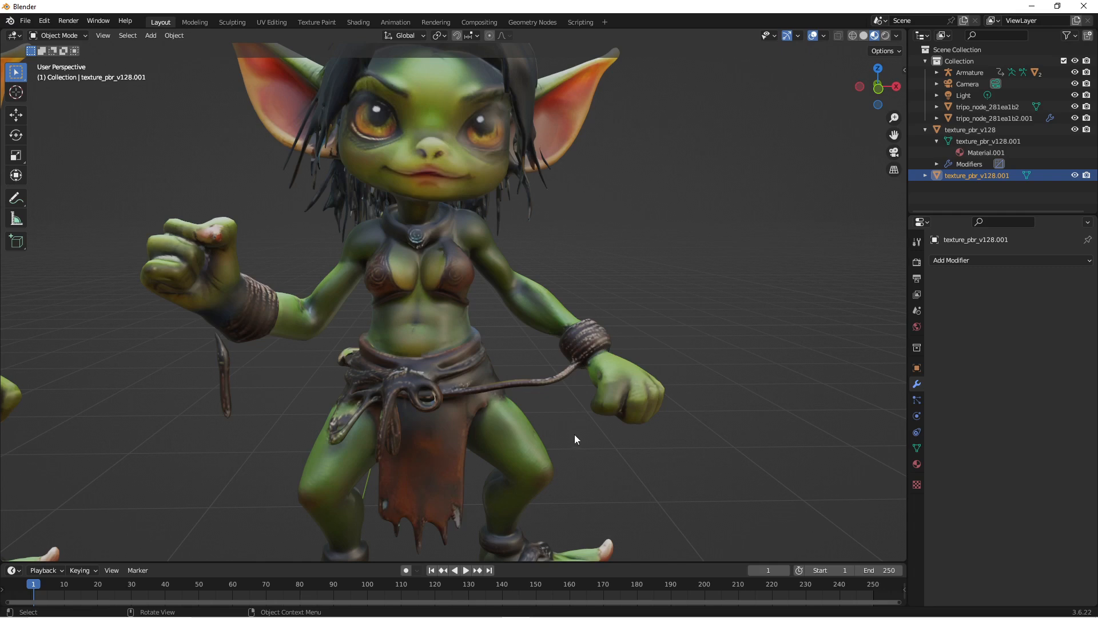
middle_click_drag(542, 483, 546, 178, "shift")
scroll(565, 423, "up", 3)
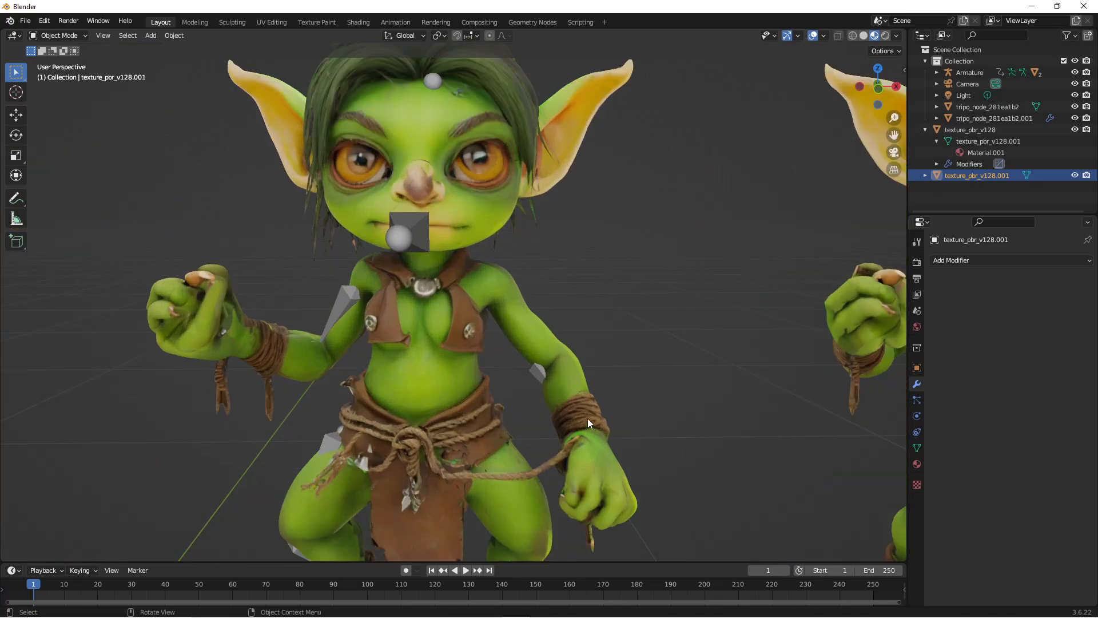
middle_click_drag(568, 417, 147, 282, "shift")
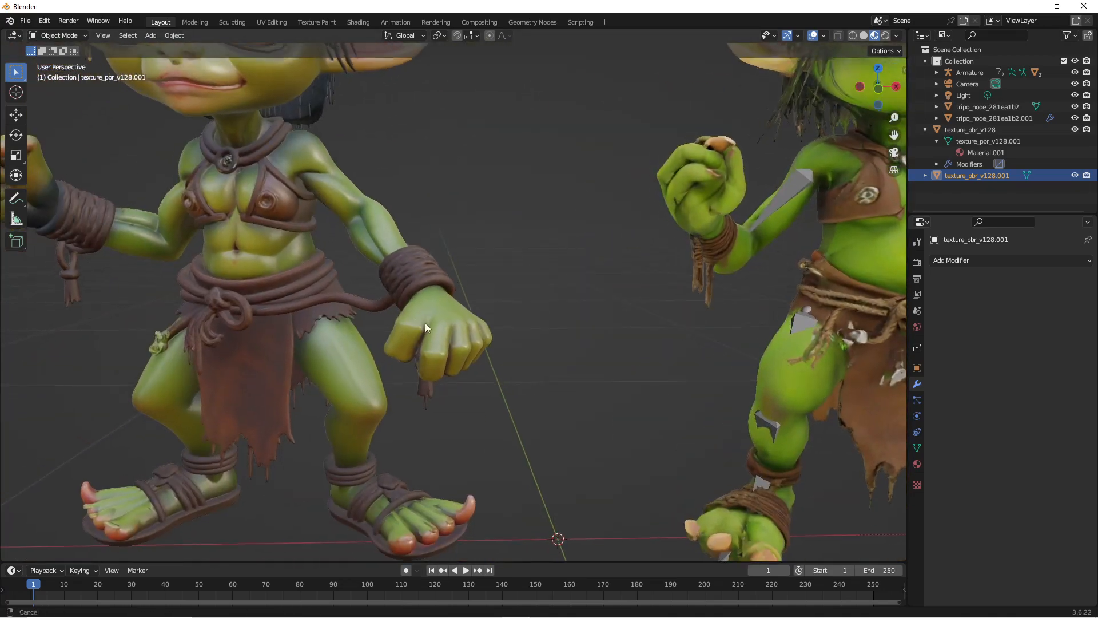
middle_click_drag(425, 323, 526, 386, "shift")
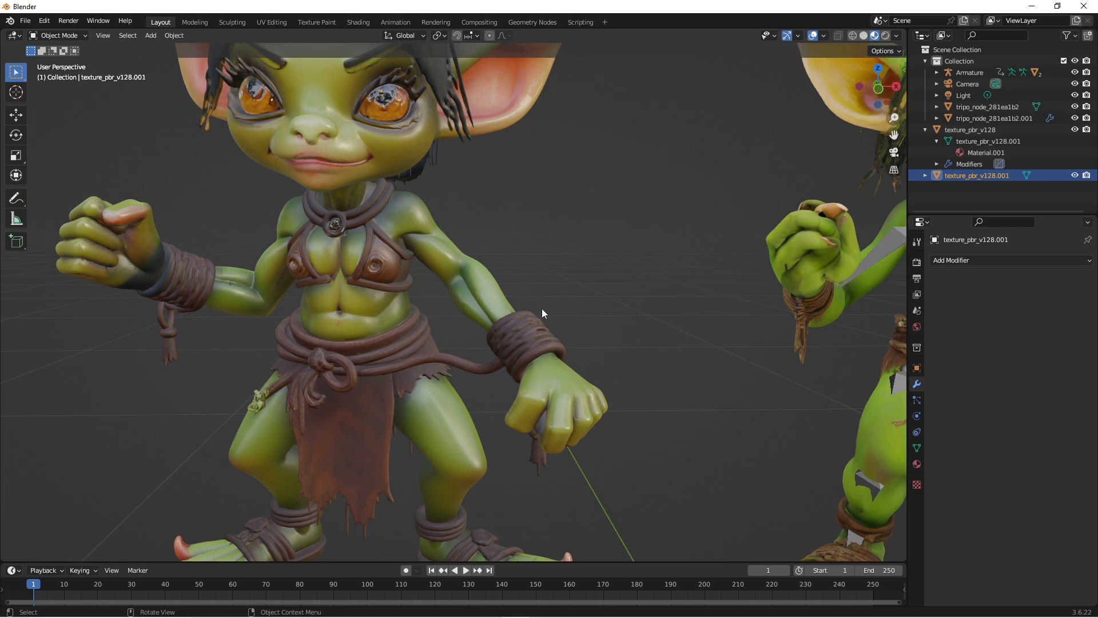
middle_click_drag(659, 270, 503, 432, "shift")
middle_click_drag(540, 299, 383, 31, "shift")
middle_click_drag(533, 172, 661, 315, "shift")
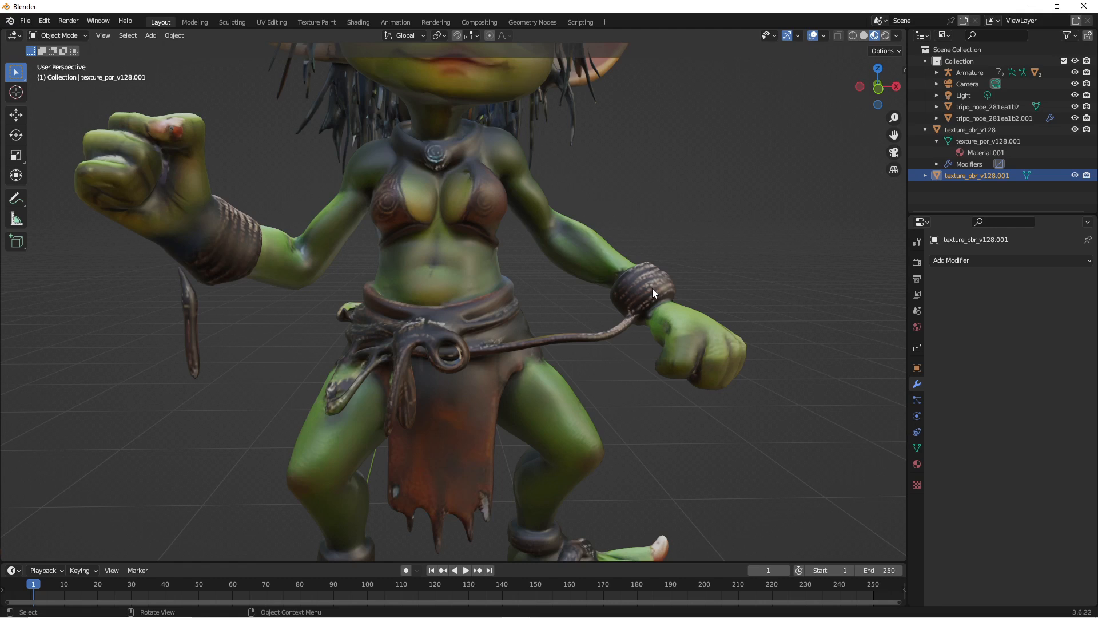
Step: View all six goblin models together to compare both rows from the front
scroll(568, 310, "down", 2)
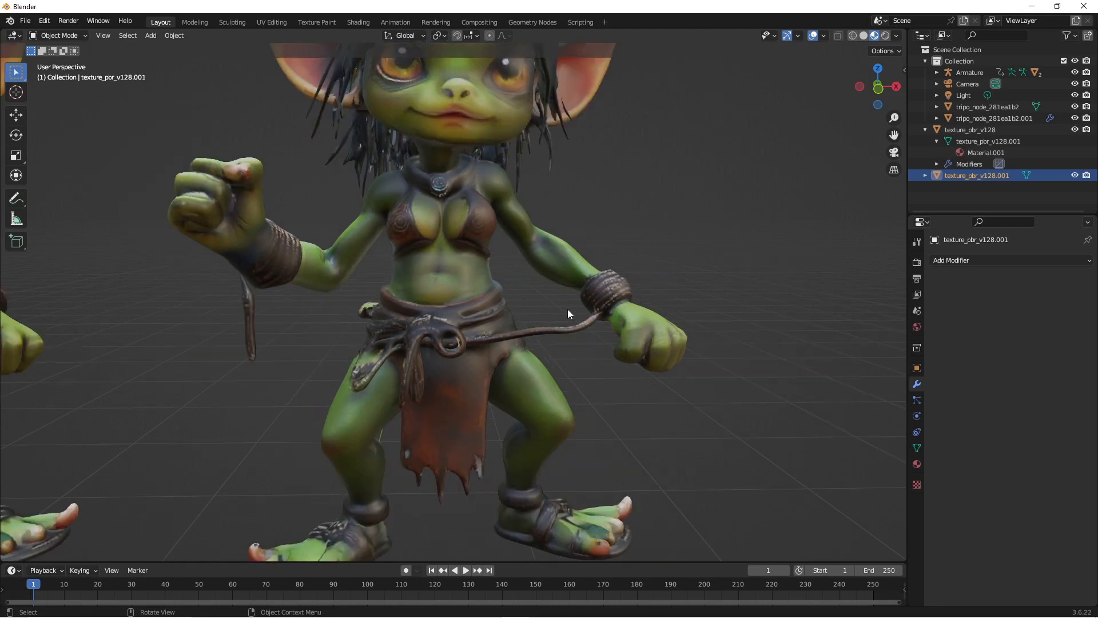
scroll(568, 311, "down", 3)
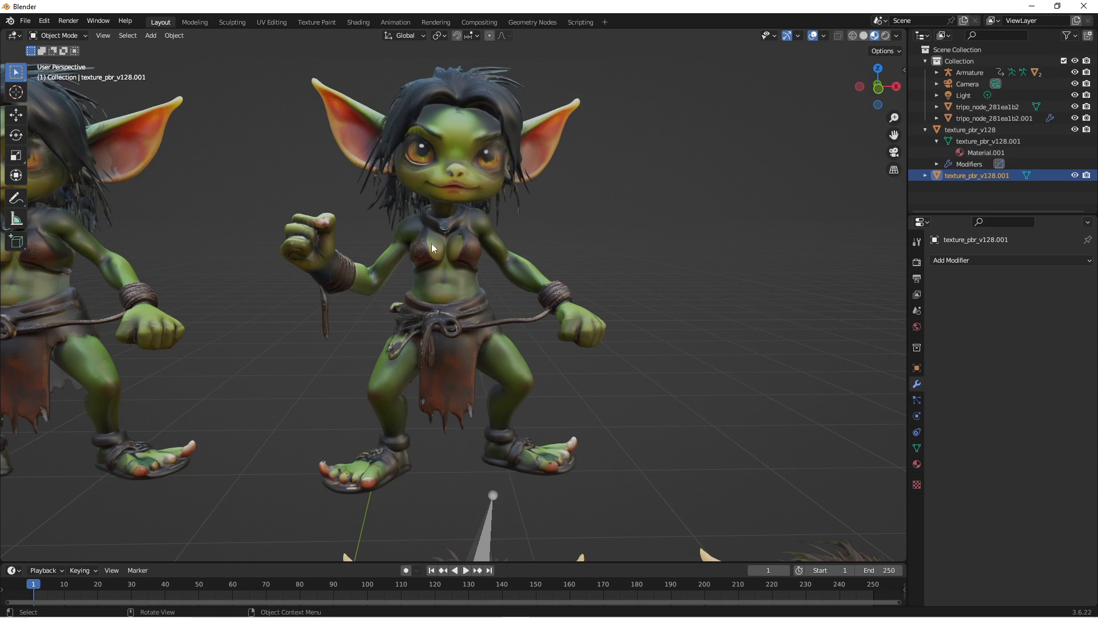
scroll(435, 252, "down", 3)
middle_click_drag(442, 259, 504, 174, "shift")
scroll(503, 189, "down", 2)
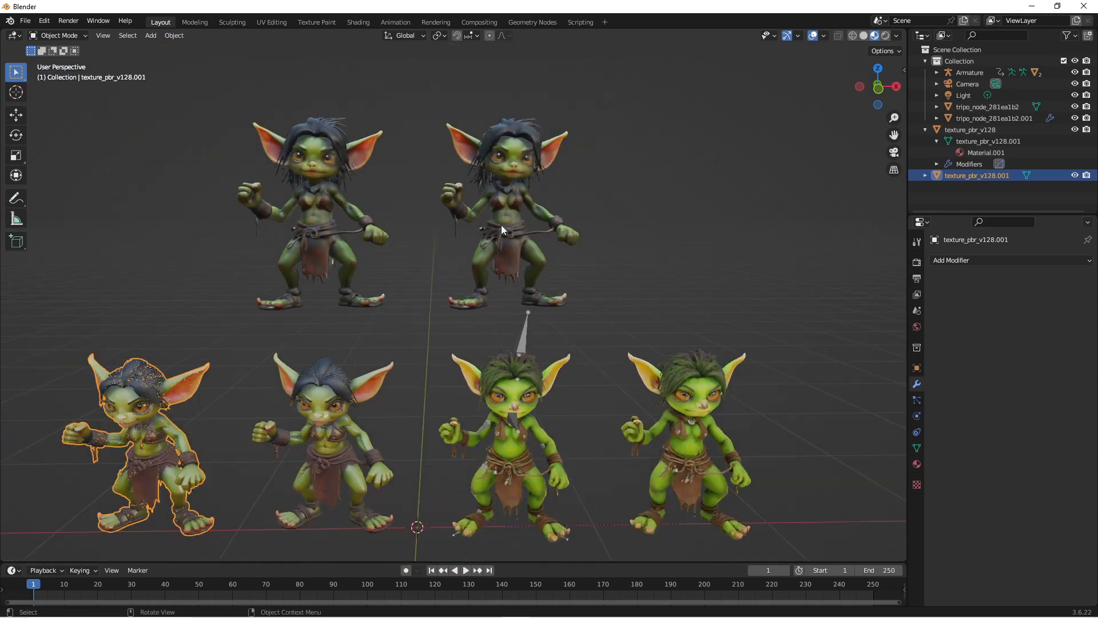
middle_click_drag(507, 257, 538, 242, "shift")
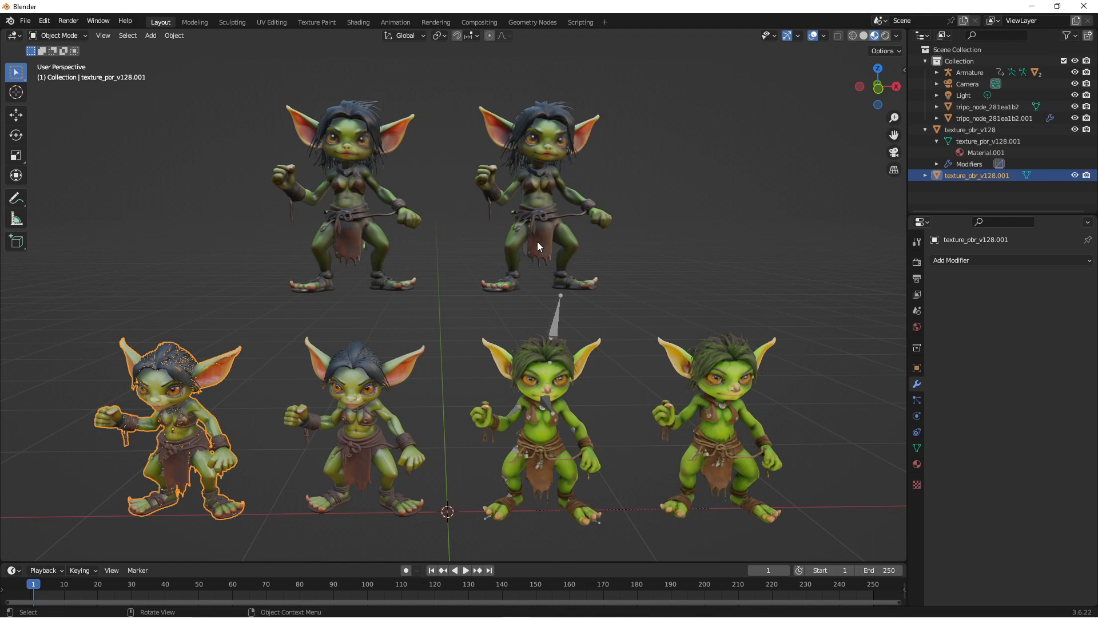
Step: Examine the mesh topology of the leftmost lower-row goblin in Edit Mode and return to Object Mode
middle_click_drag(395, 399, 537, 298, "shift")
scroll(496, 381, "up", 2)
scroll(497, 380, "up", 2)
middle_click_drag(495, 382, 700, 399, "shift")
middle_click_drag(549, 382, 626, 382, "shift")
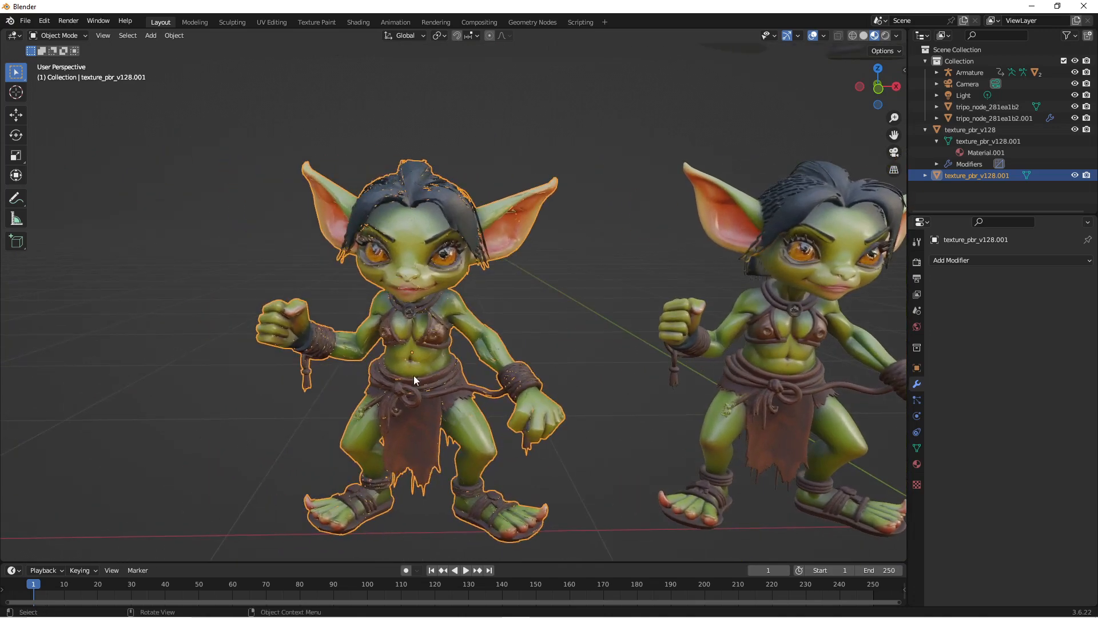
key("Tab")
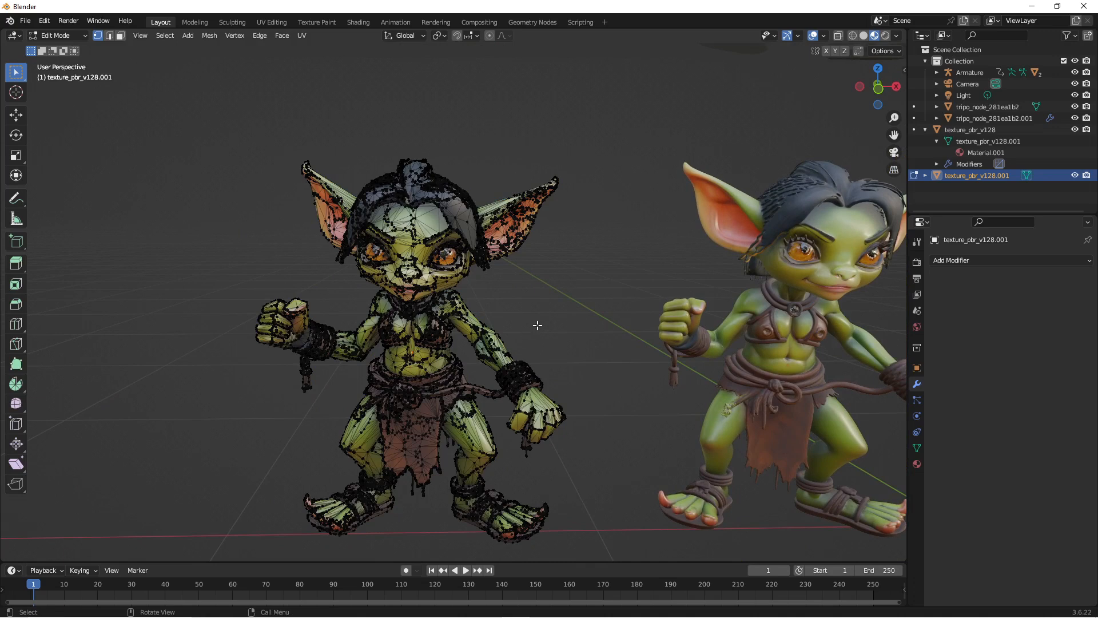
middle_click_drag(544, 314, 484, 263)
scroll(547, 312, "up", 1)
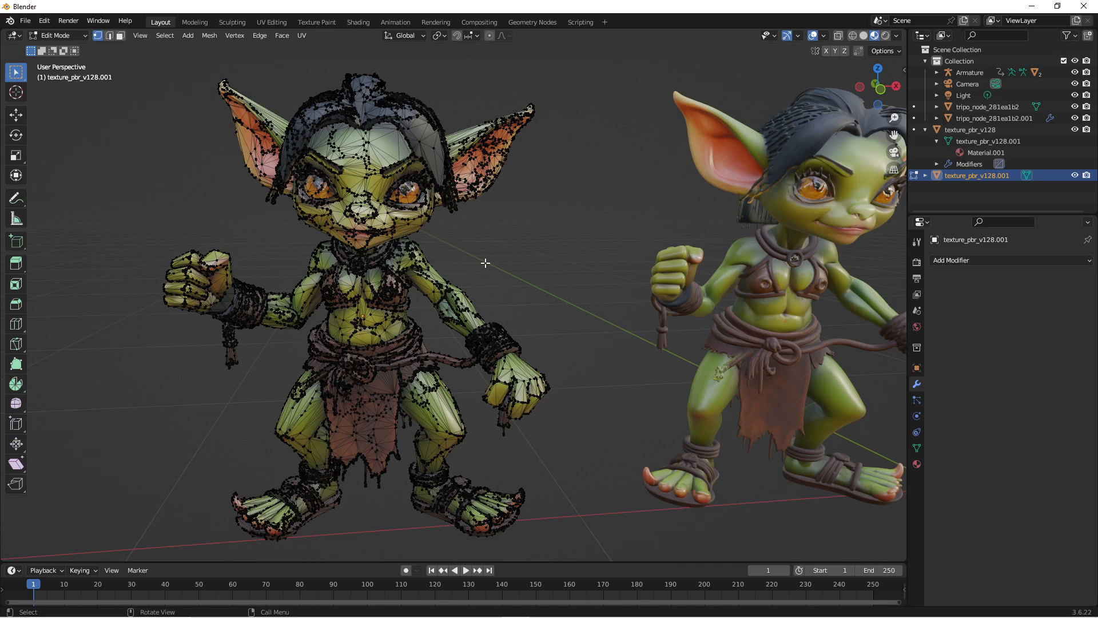
key("Tab")
Step: Select the second dark-haired goblin in the lower row and examine its mesh topology in Edit Mode
middle_click_drag(531, 275, 129, 286, "shift")
left_click(423, 329)
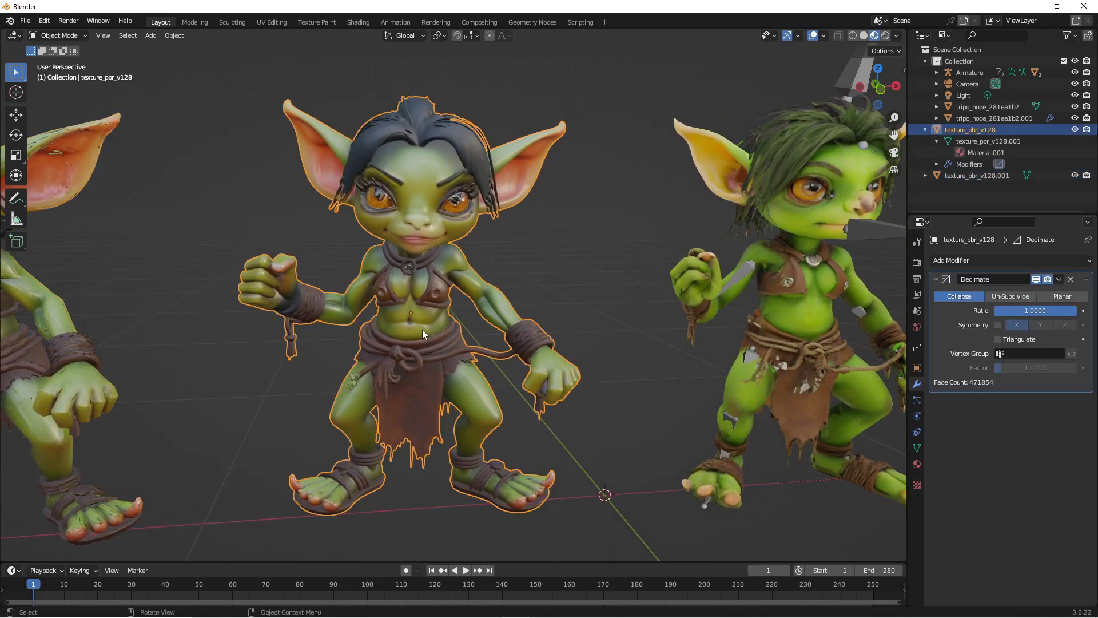
key("Tab")
scroll(432, 359, "up", 2)
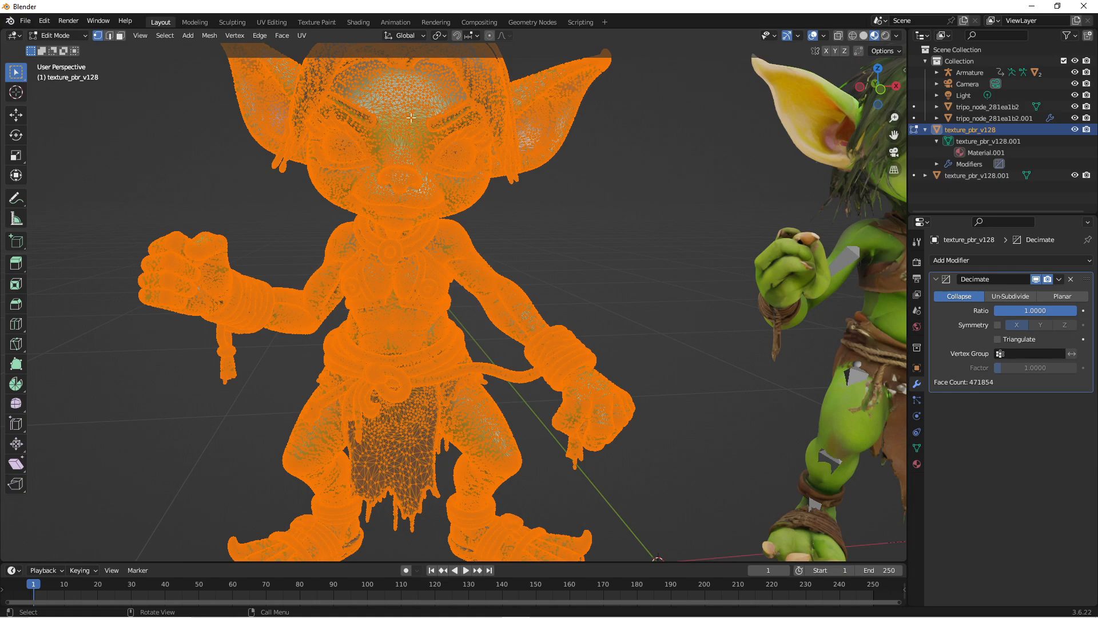
scroll(417, 175, "down", 2)
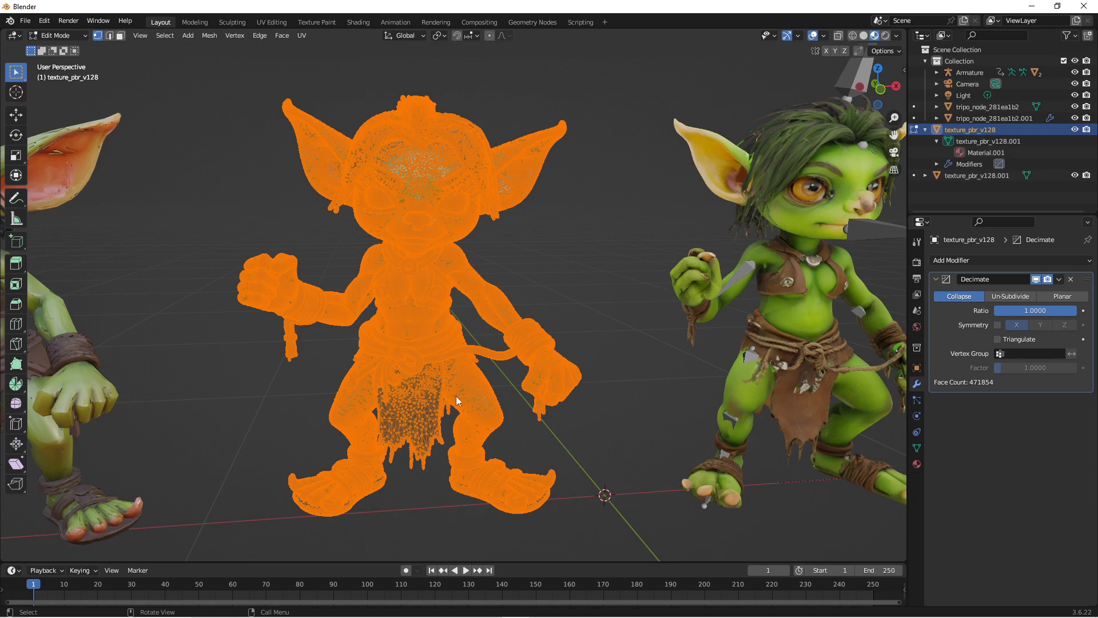
key("Tab")
Step: Select the bright green goblin without an armature and examine its mesh topology in Edit Mode from the front
scroll(402, 387, "down", 2)
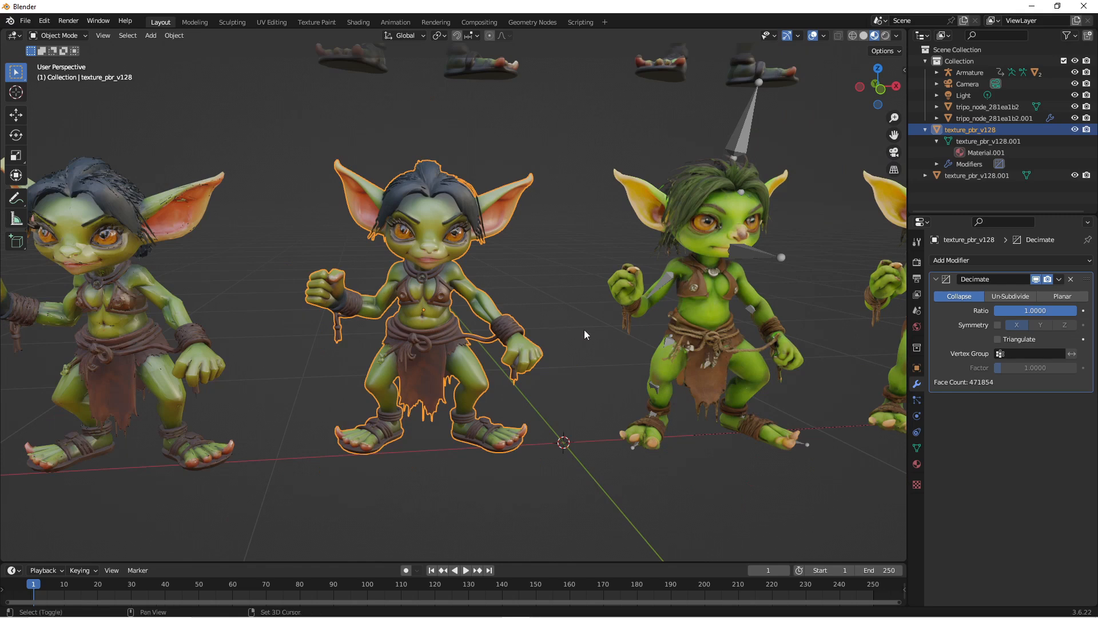
middle_click_drag(588, 327, 174, 355, "shift")
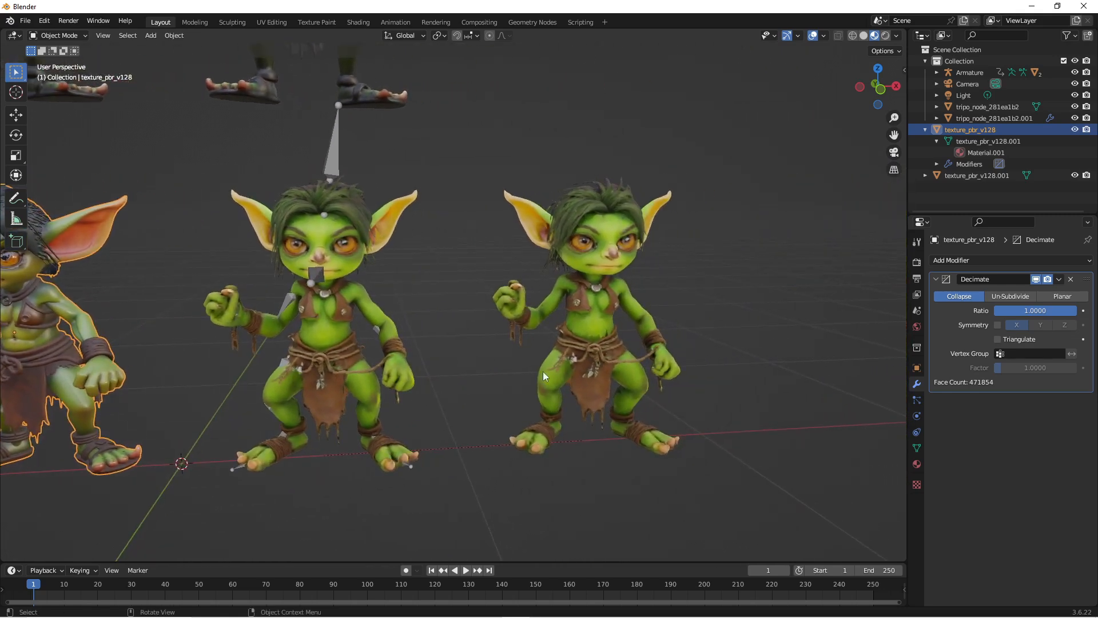
middle_click_drag(597, 442, 400, 491, "shift")
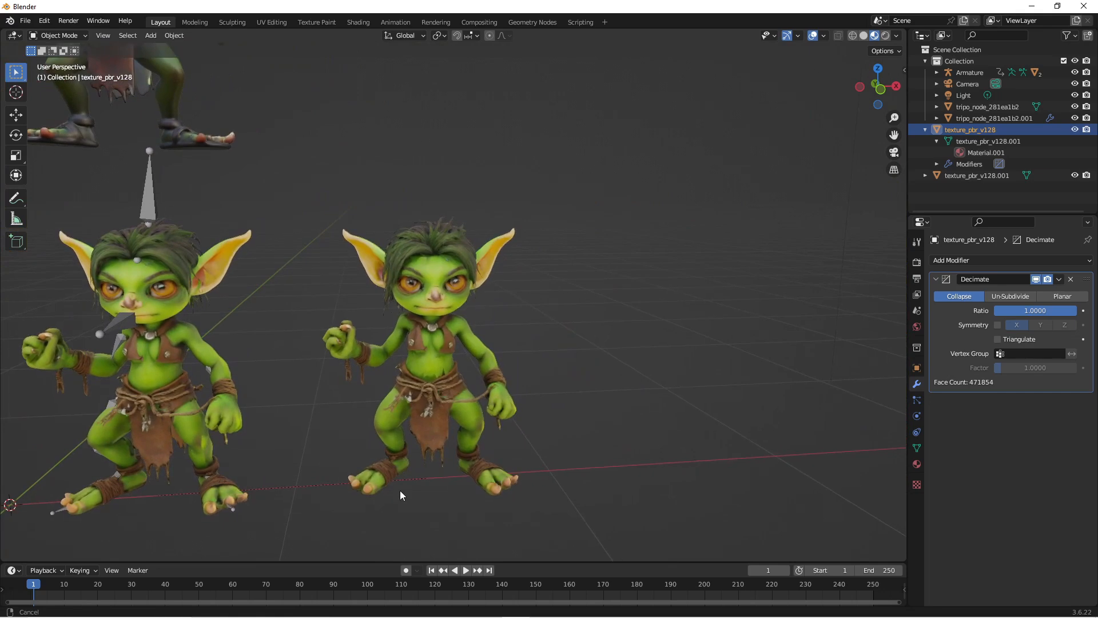
left_click(443, 384)
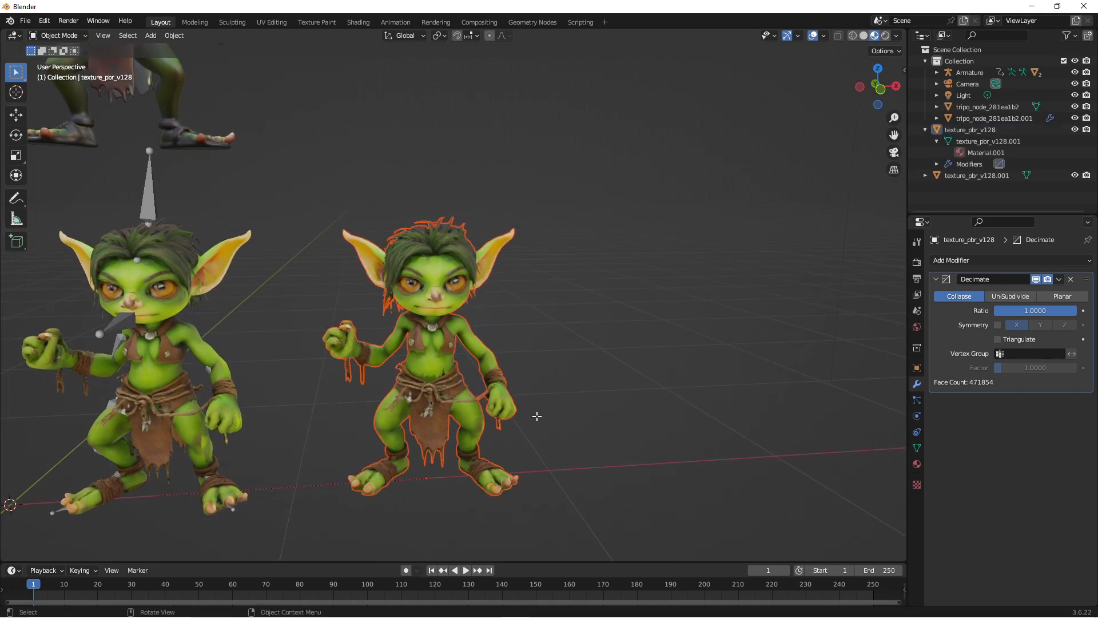
key("Tab")
key("KP_Decimal")
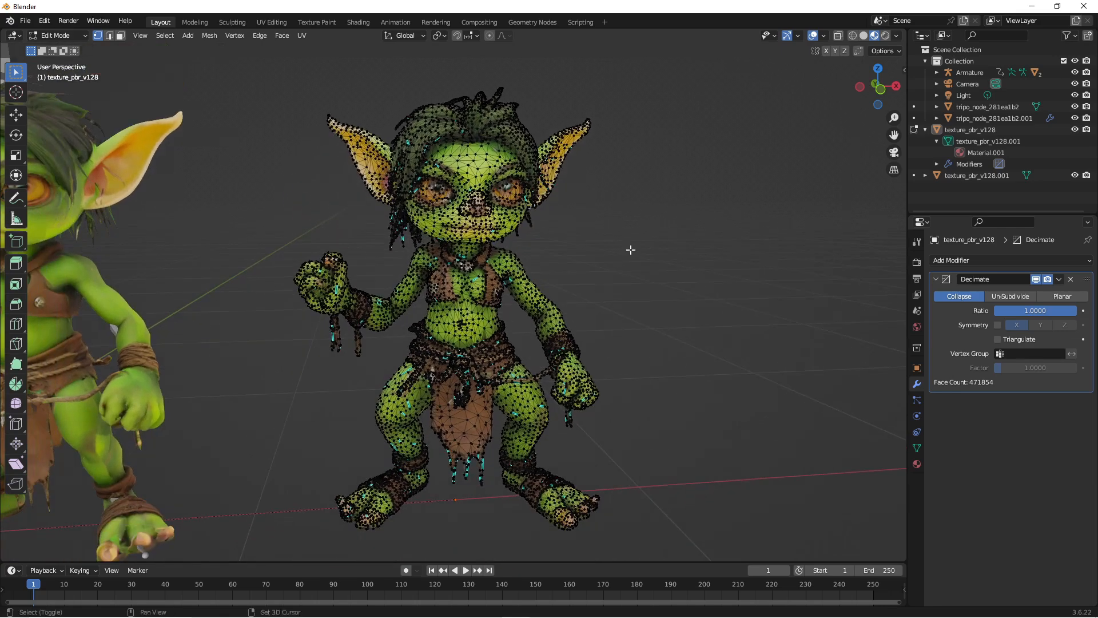
middle_click_drag(631, 249, 548, 305)
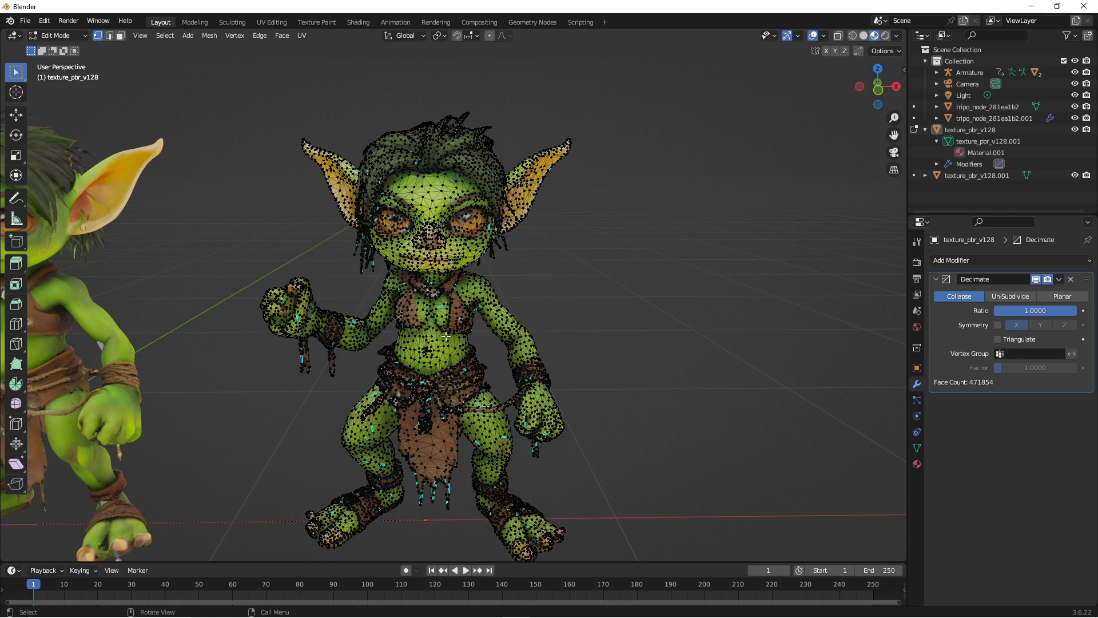
scroll(446, 338, "down", 2)
key("Tab")
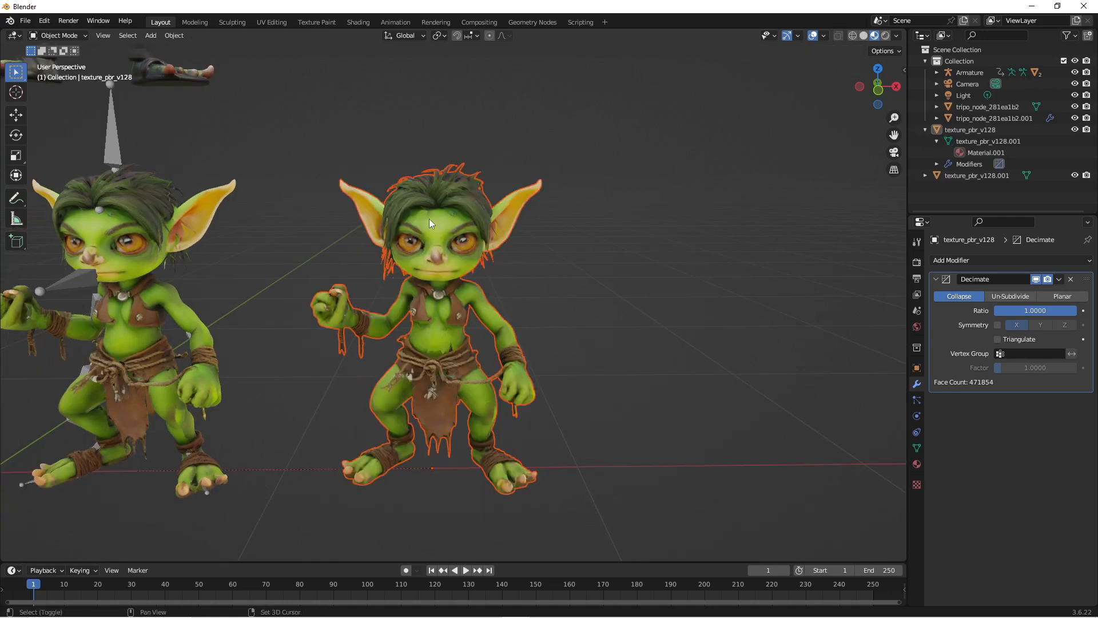
Step: Select the second goblin in the upper row, examine its mesh topology in Edit Mode and return to Object Mode
middle_click_drag(430, 222, 778, 552, "shift")
middle_click_drag(670, 322, 818, 357, "shift")
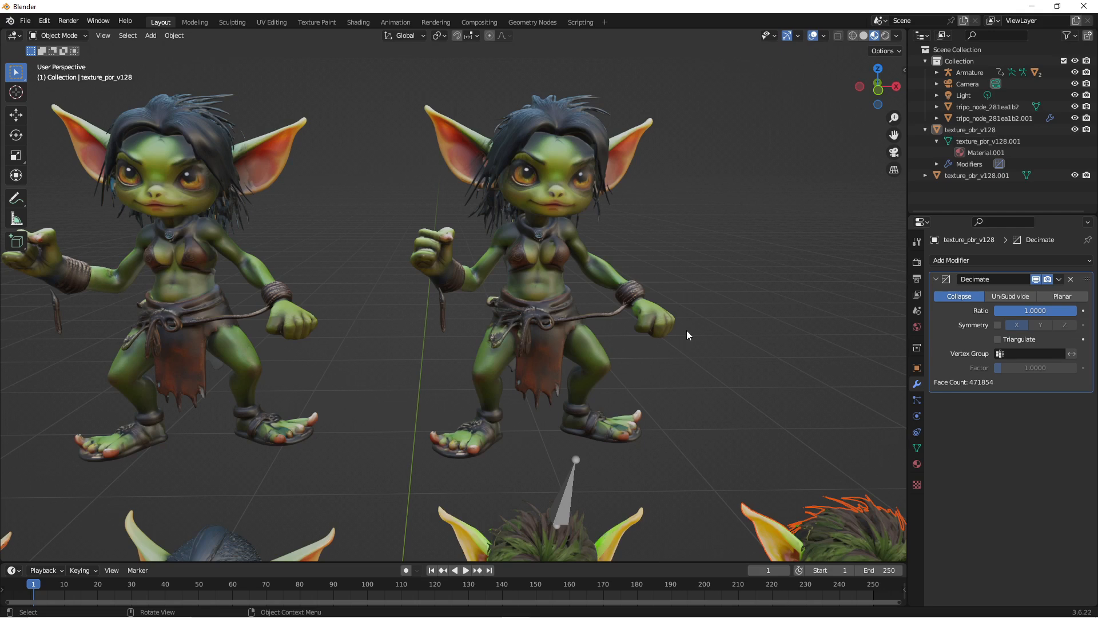
left_click(522, 305)
key("Tab")
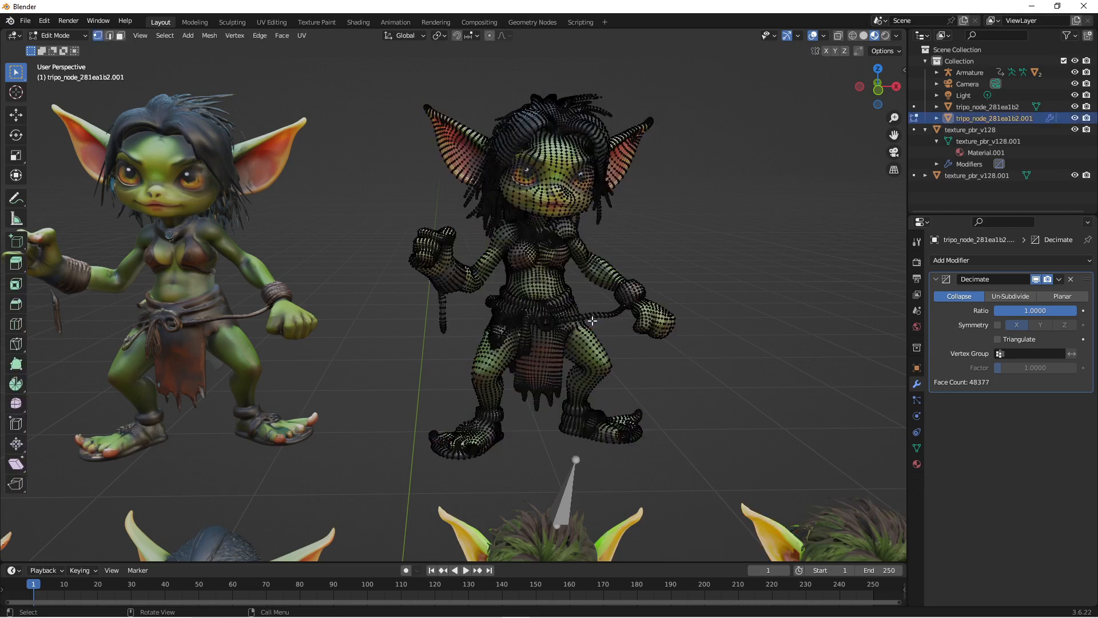
middle_click_drag(721, 290, 595, 299)
scroll(597, 299, "up", 2)
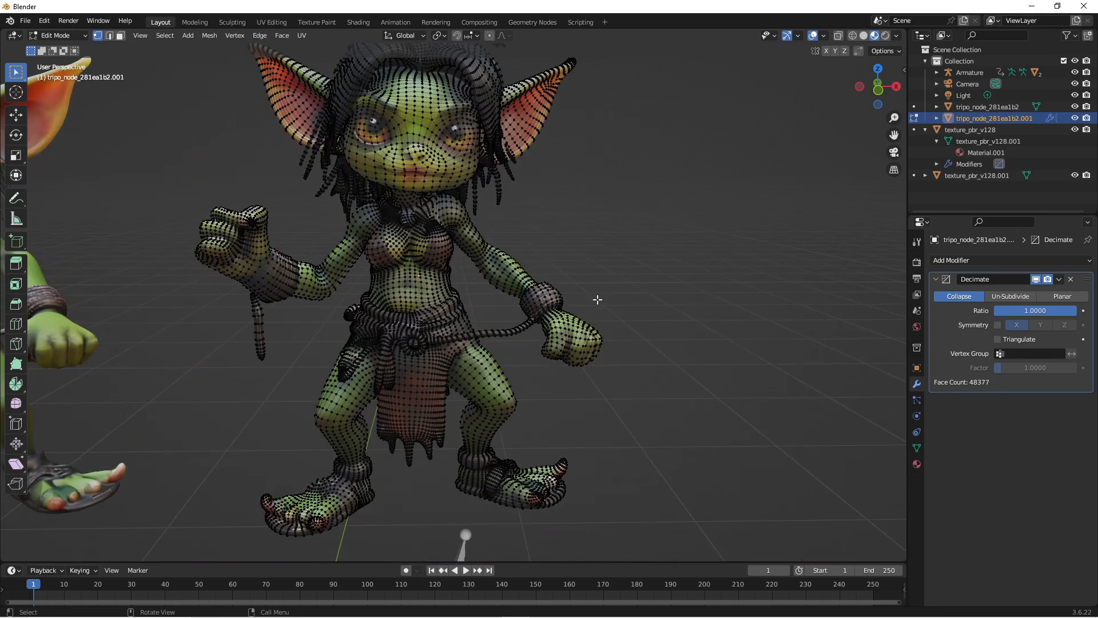
middle_click_drag(650, 249, 646, 263)
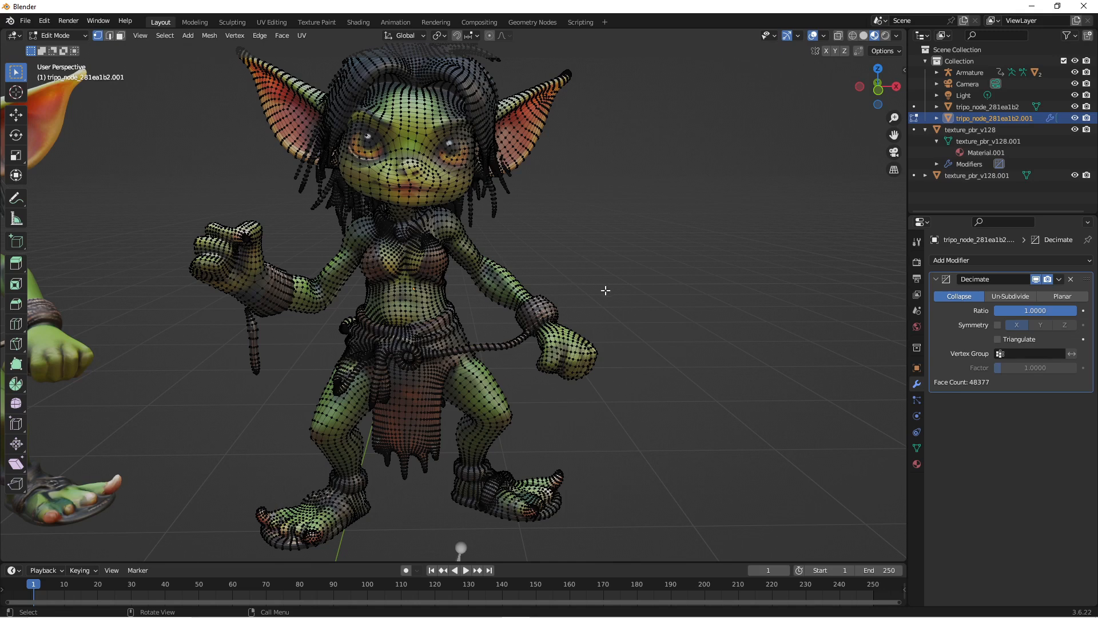
scroll(604, 291, "down", 5)
key("Tab")
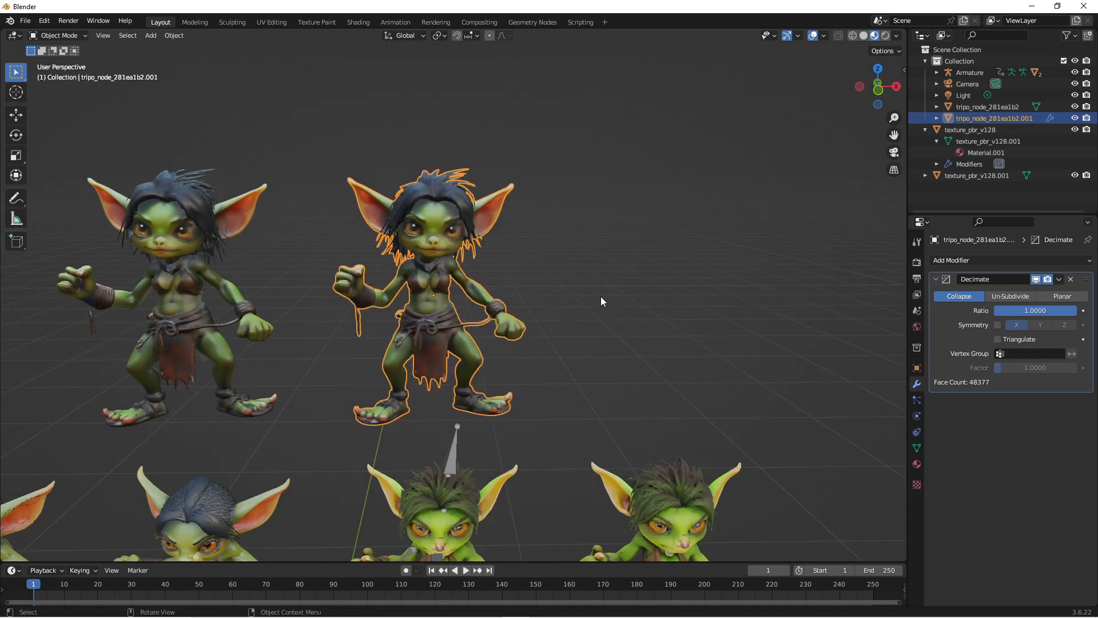
Step: Select the second dark-haired goblin in the lower row, examine its UV texture image and return to the Layout workspace
scroll(601, 296, "down", 5)
scroll(646, 226, "up", 1)
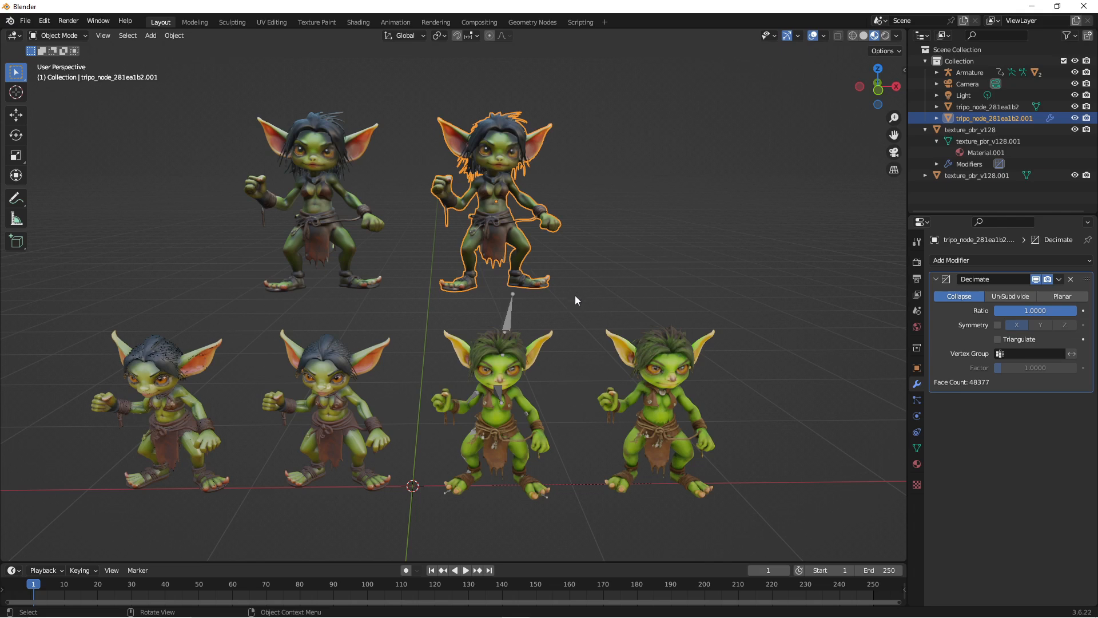
middle_click_drag(575, 295, 658, 209, "shift")
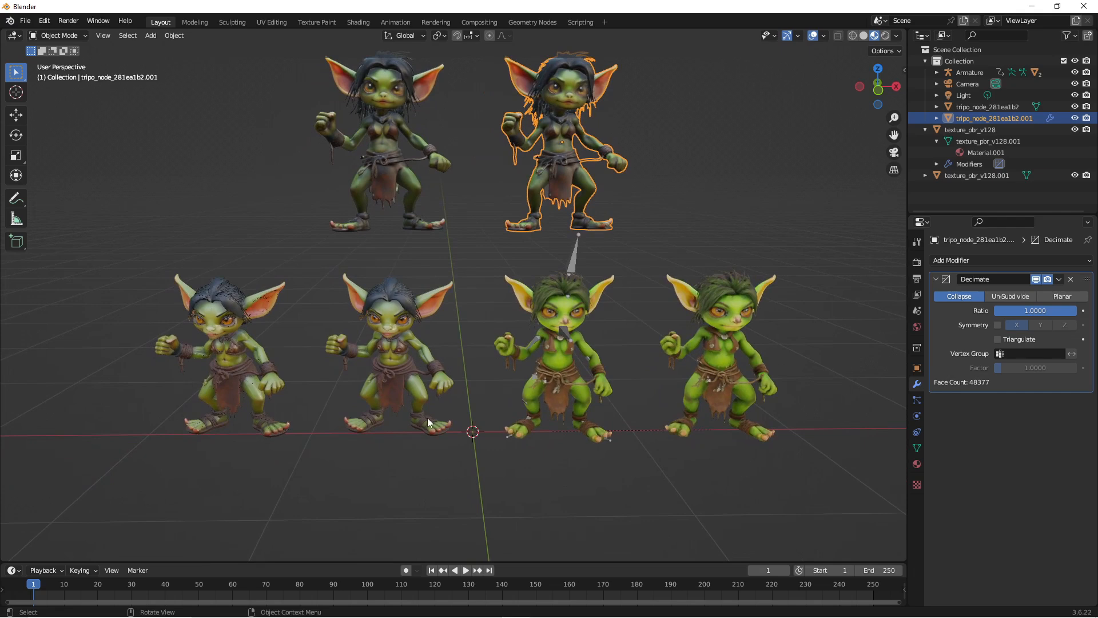
left_click(405, 358)
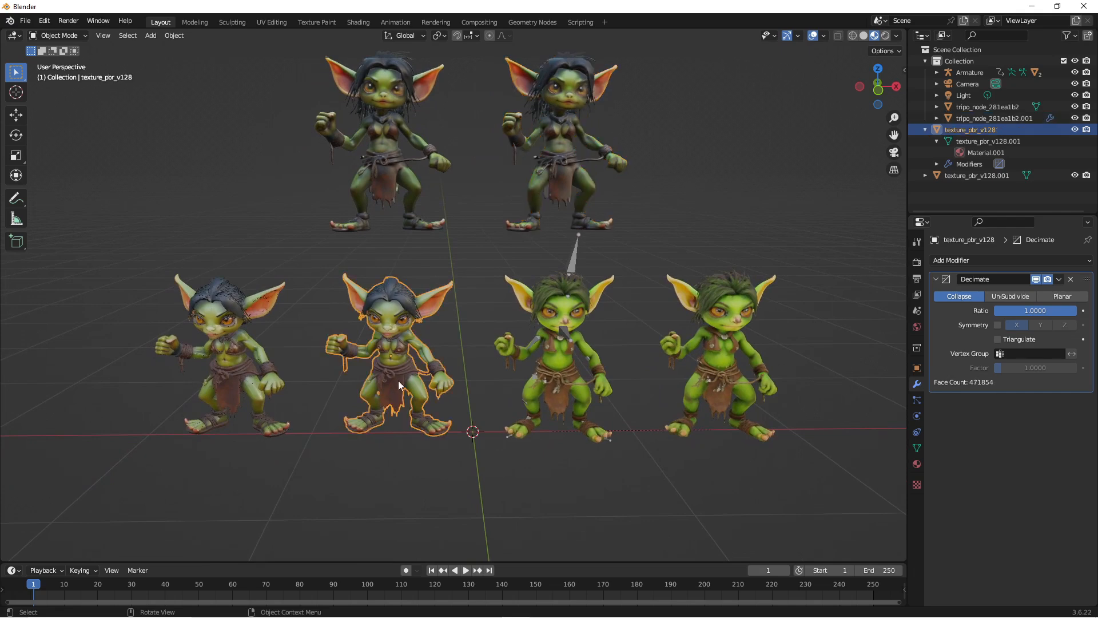
left_click(269, 22)
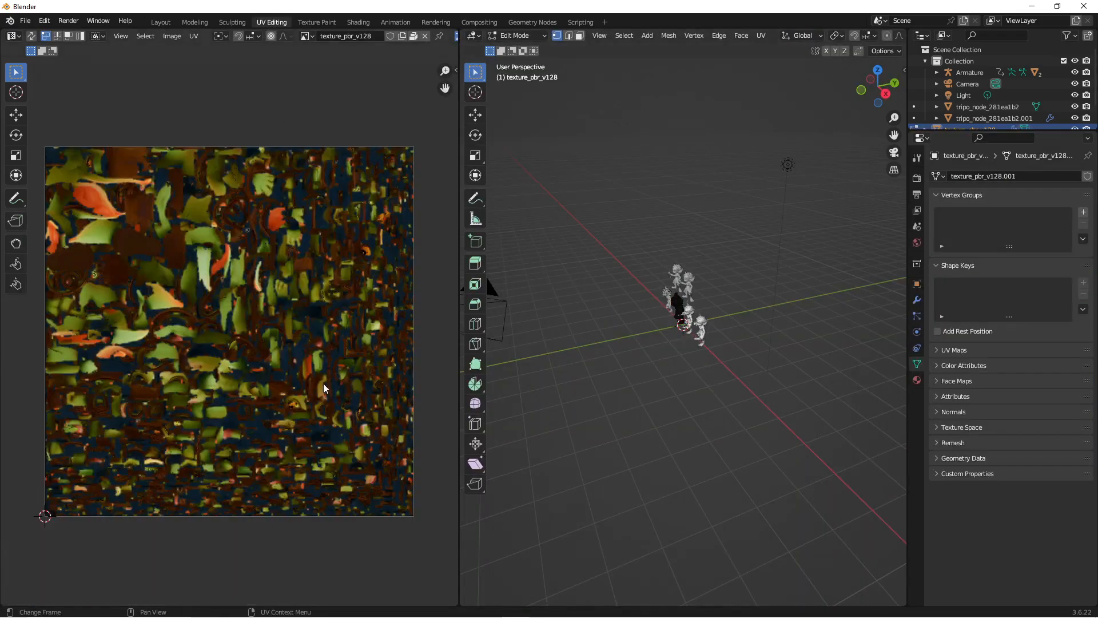
scroll(217, 281, "down", 1)
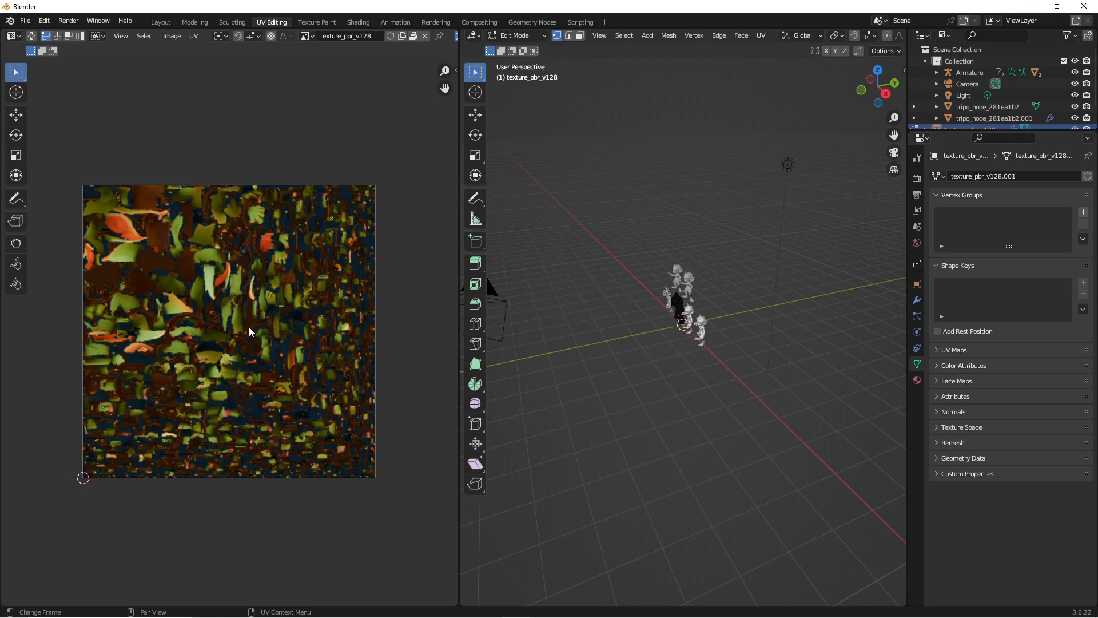
key("Tab")
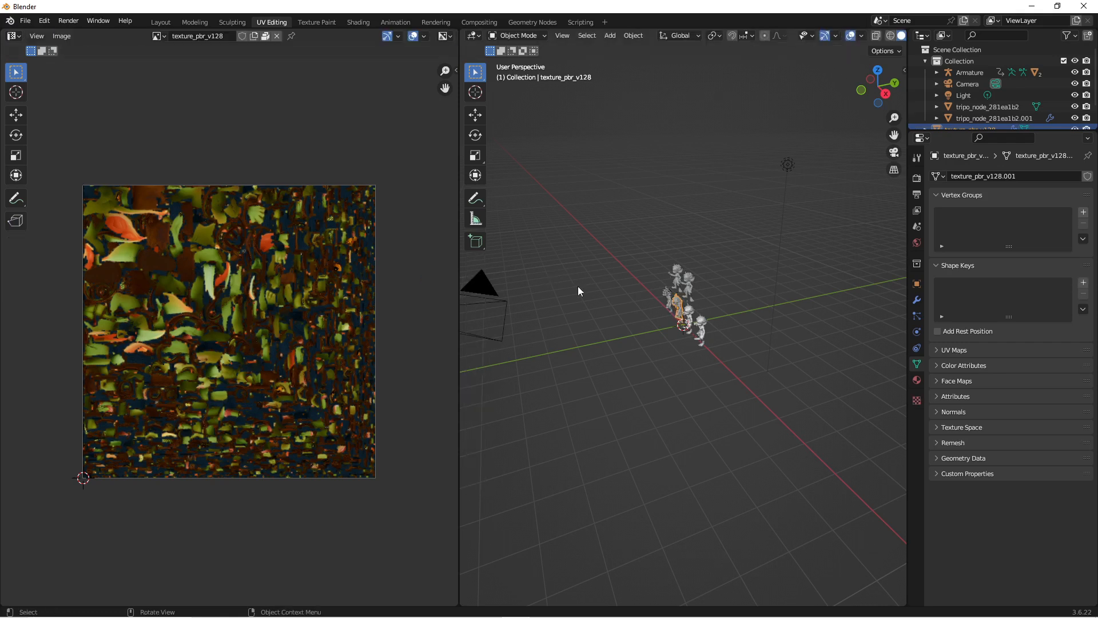
left_click(161, 21)
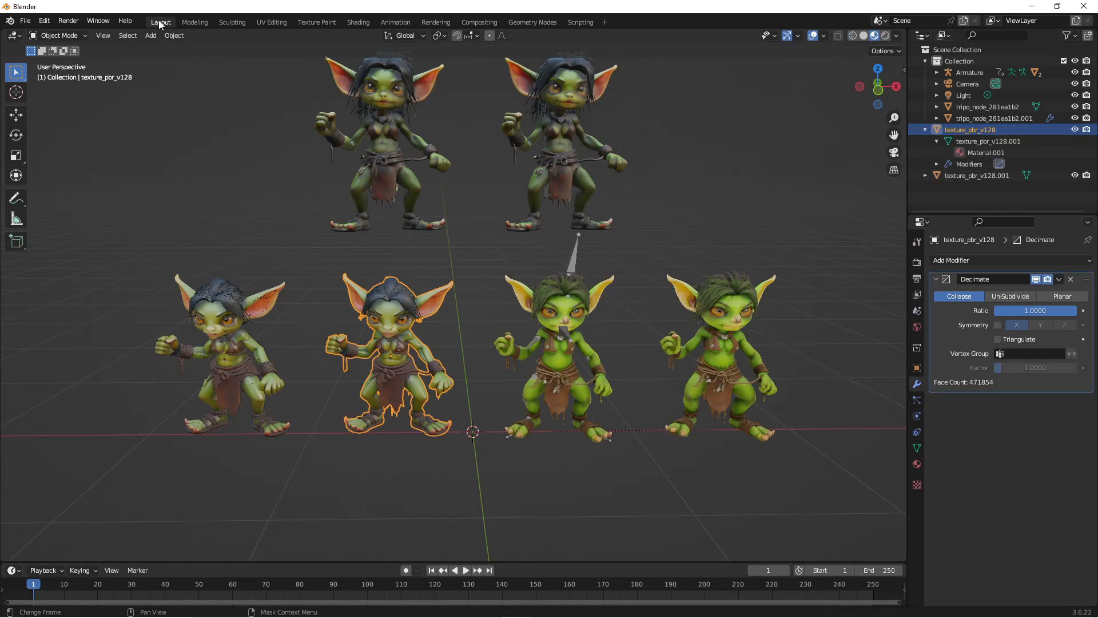
Step: Select the bright green goblin without an armature, check its UV layout and return to the Layout workspace
middle_click_drag(628, 281, 367, 292, "shift")
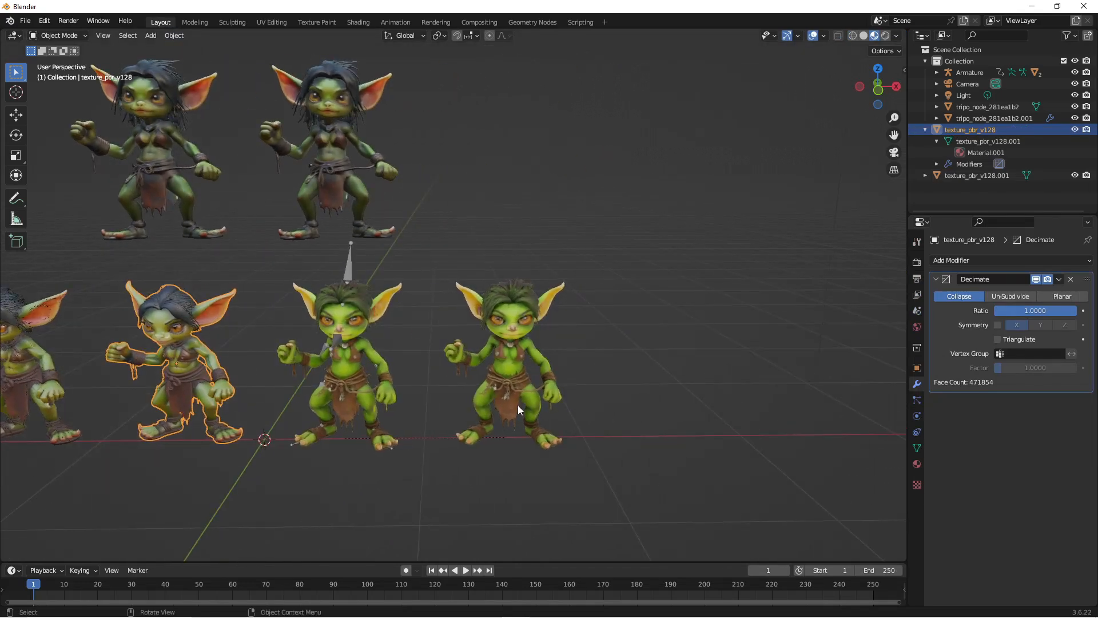
left_click(509, 385)
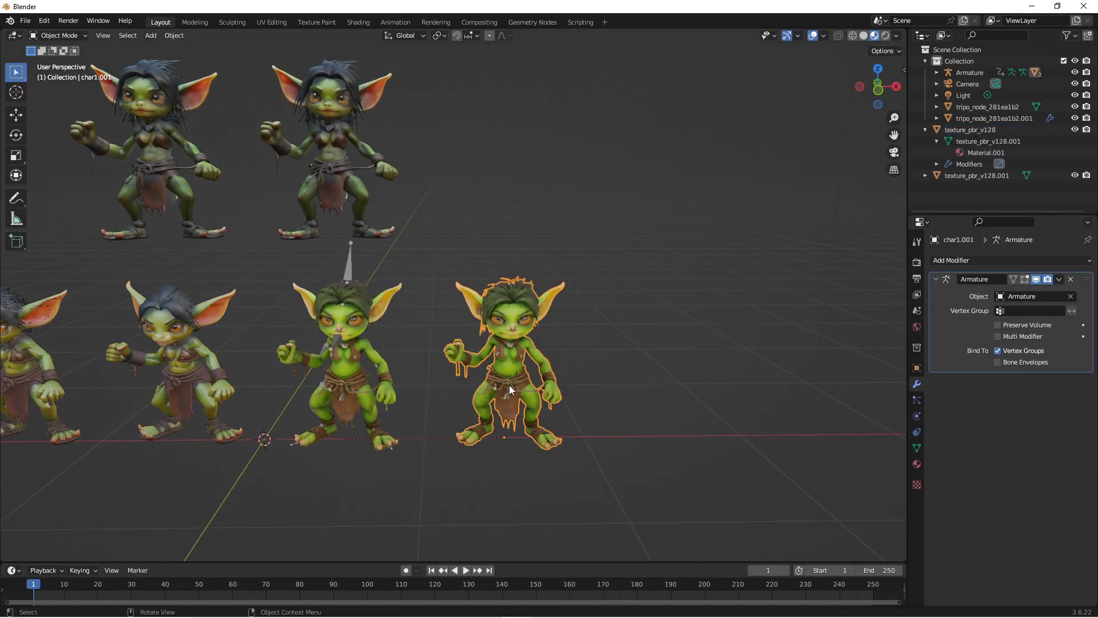
left_click(272, 21)
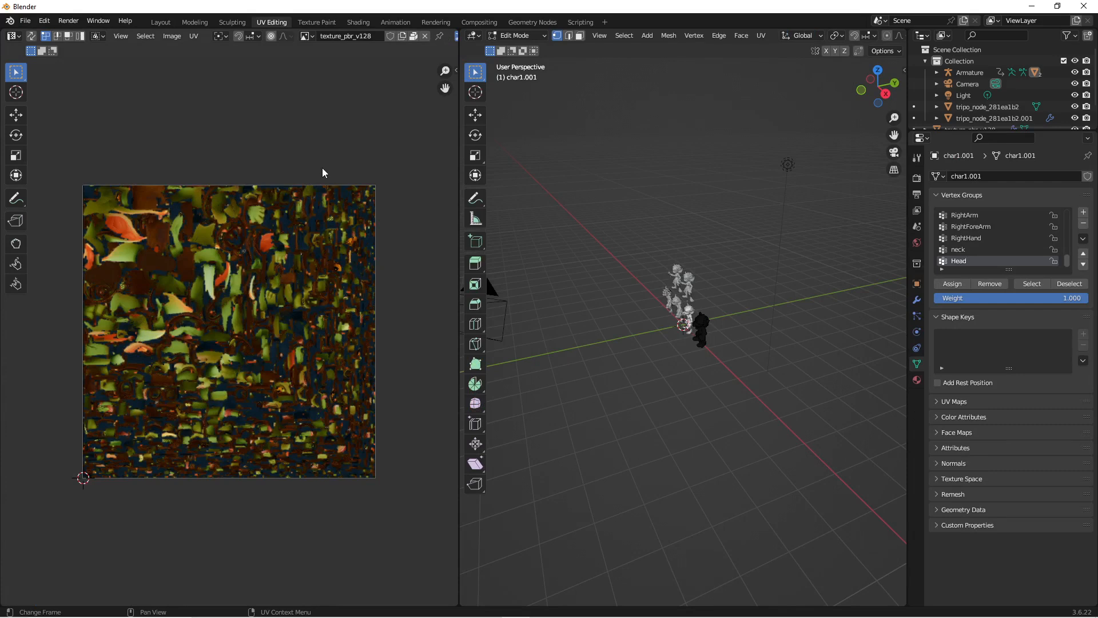
left_click(161, 22)
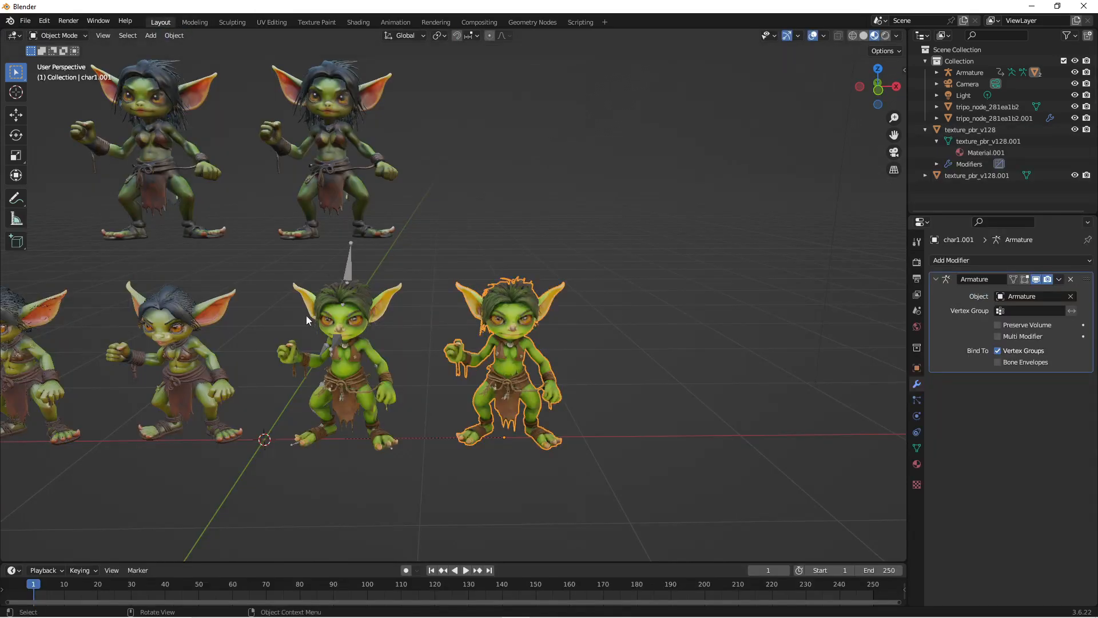
Step: Reselect the lower-row dark-haired goblin, inspect its texture_pbr_v128 image once more and return to the Layout workspace
left_click(192, 366)
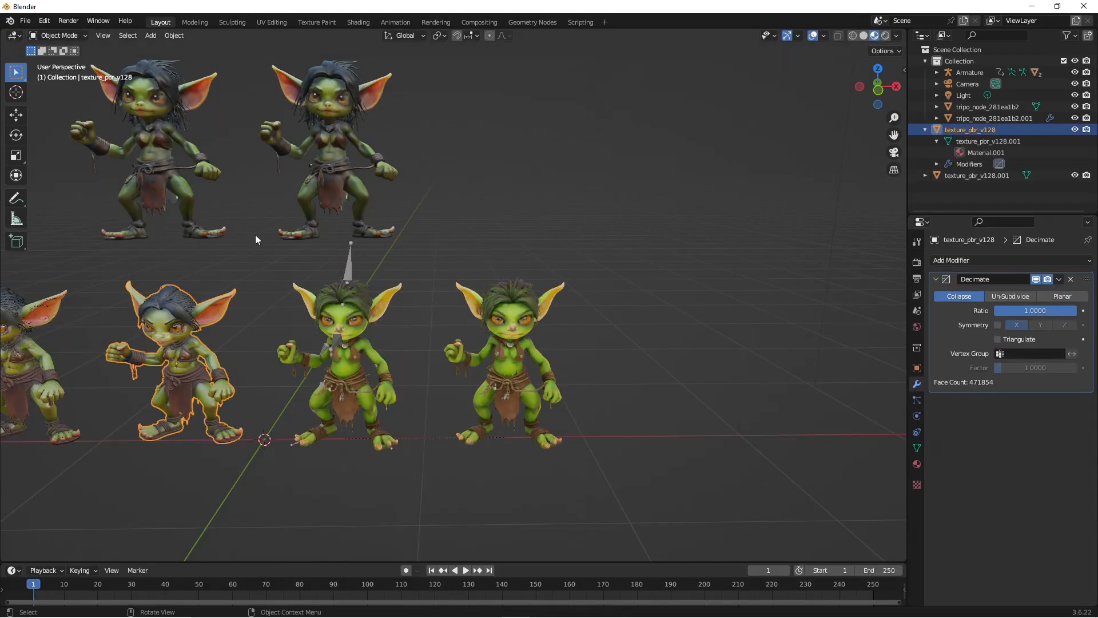
left_click(275, 23)
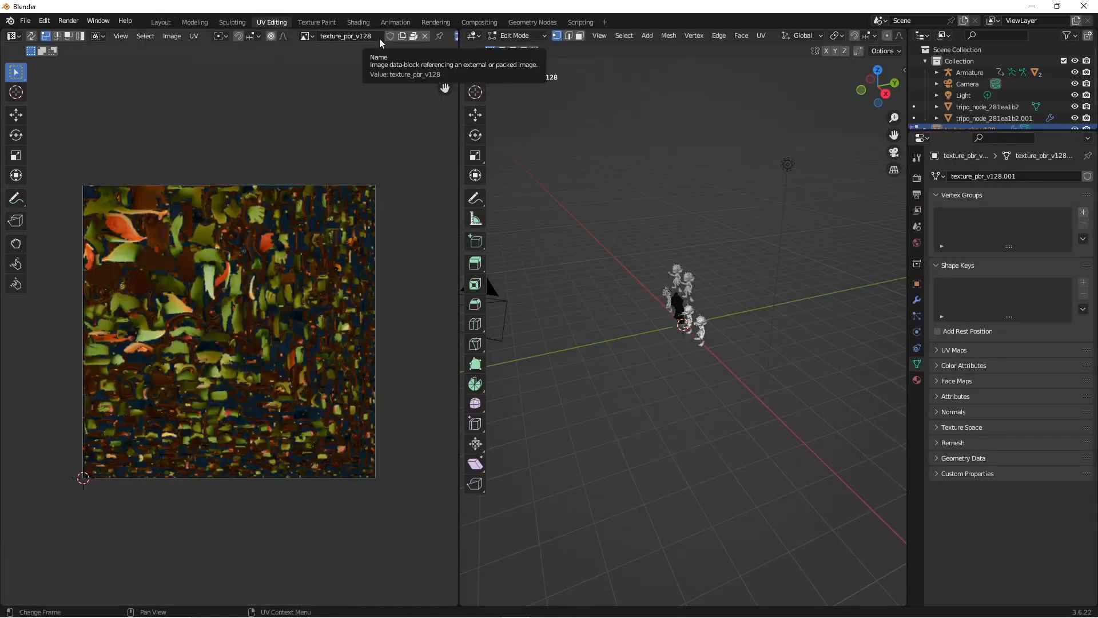
left_click(313, 37)
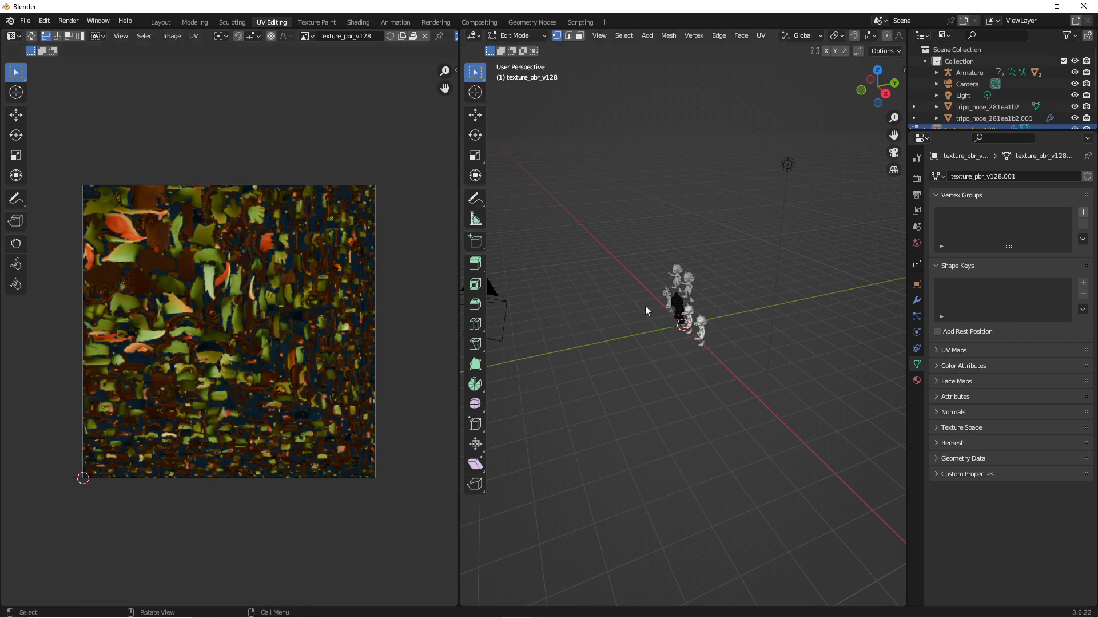
key("Tab")
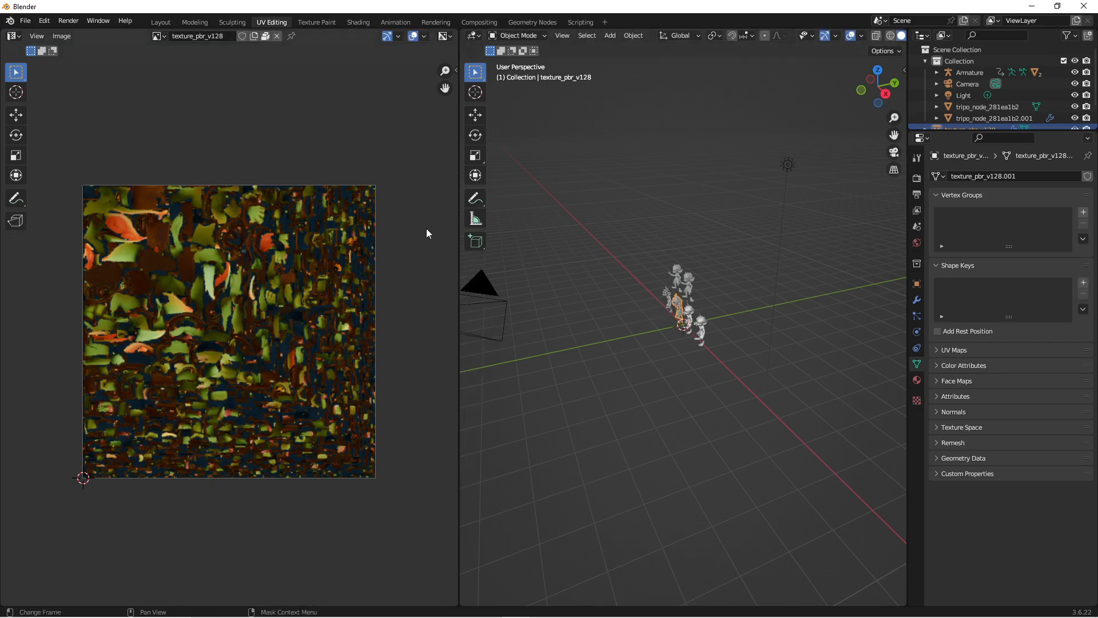
key("alt+Tab")
left_click(167, 21)
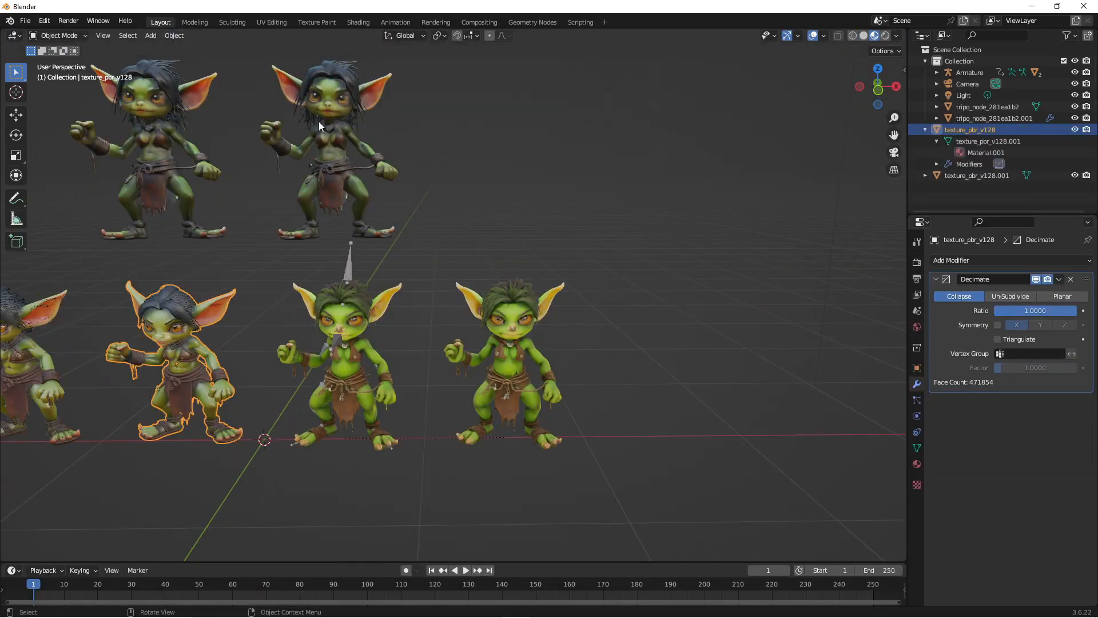
Step: Select the second upper-row goblin, examine its UV texture image and return to the Layout workspace
left_click(335, 142)
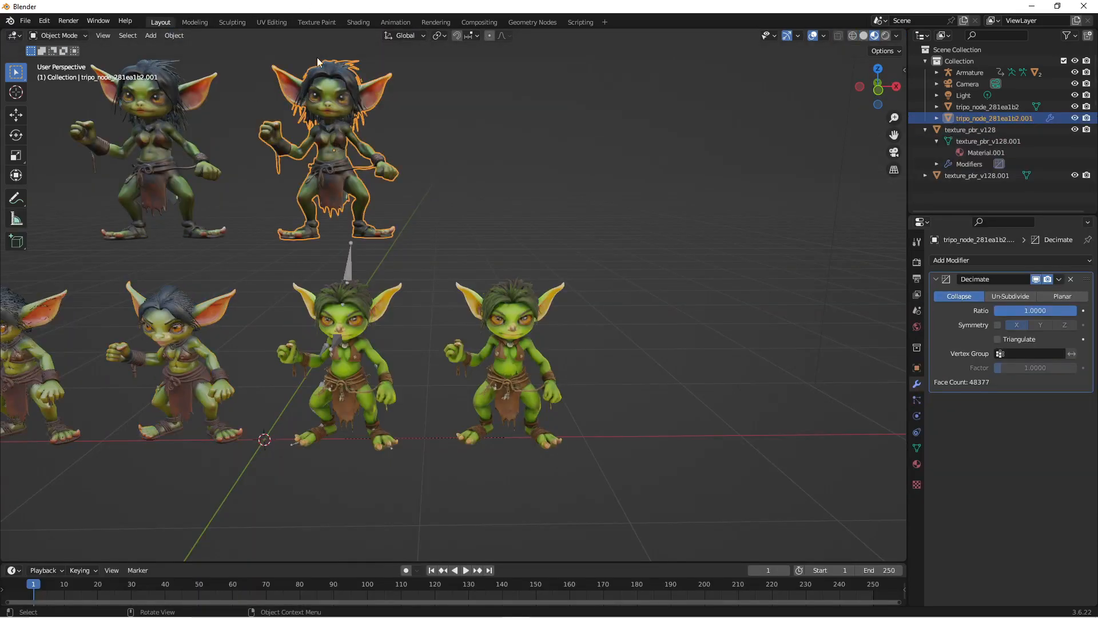
left_click(272, 21)
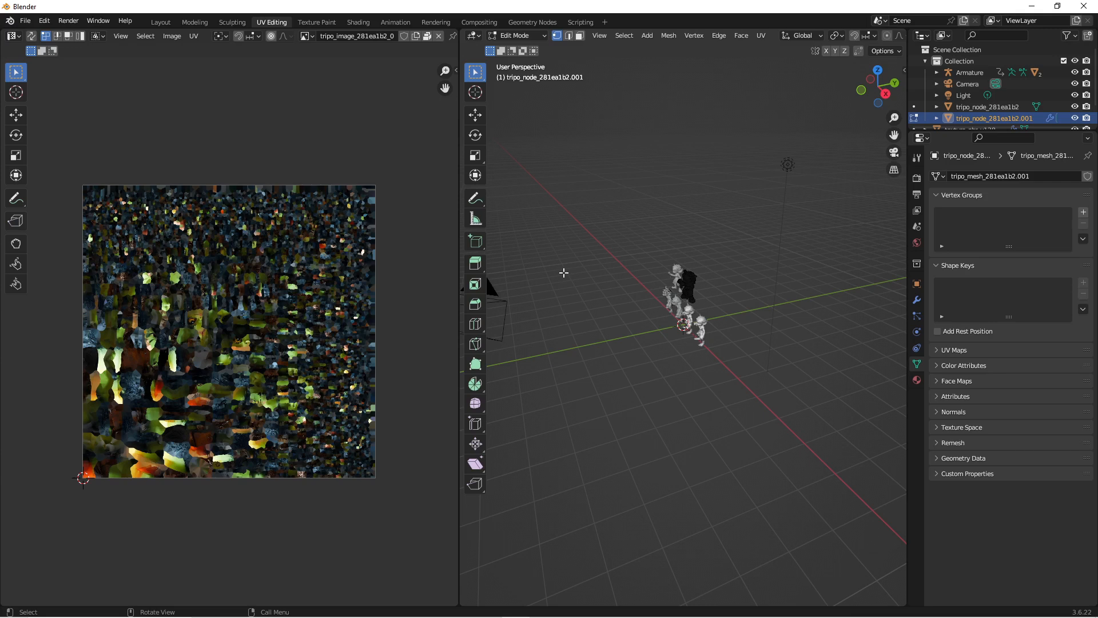
left_click(162, 21)
Step: Switch to the image viewer and show the Quick Comparison Results table rating the three generators
key("alt+Tab")
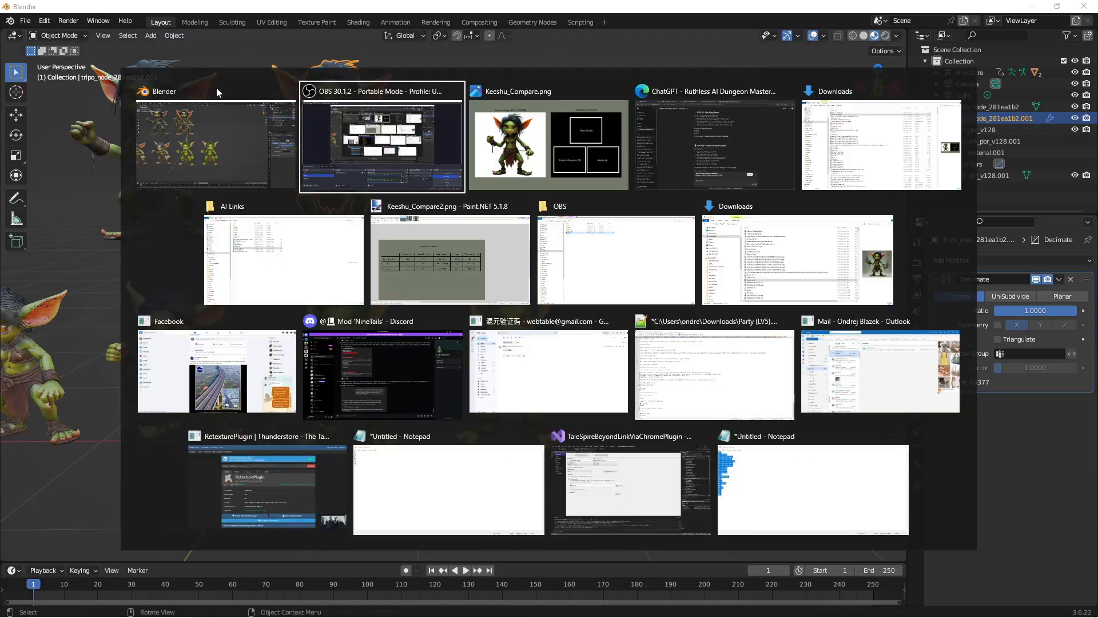
key("Right")
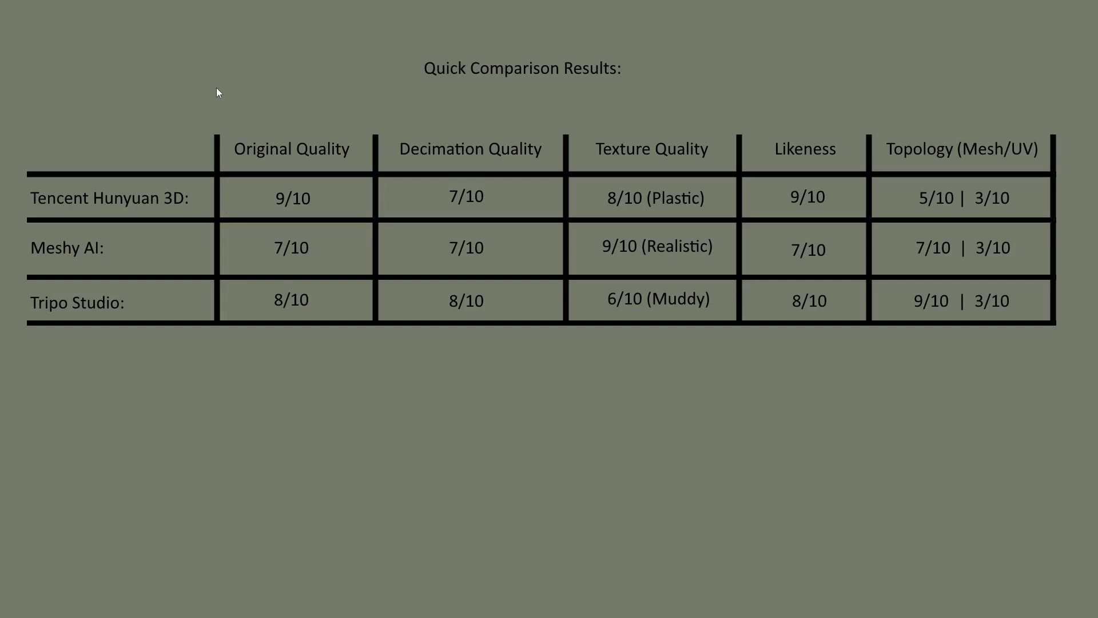